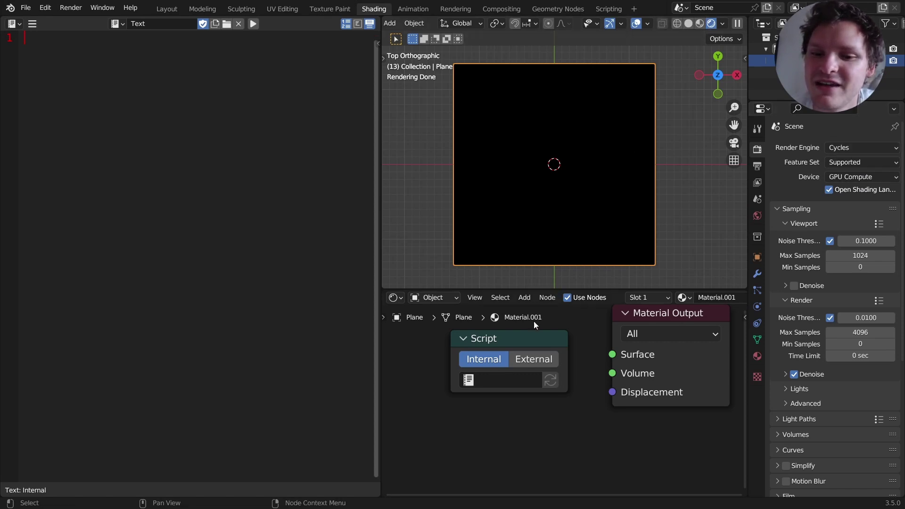
# Step: Assign the internal 'Text' script to the Script node and compile it
pyautogui.click(523, 380)
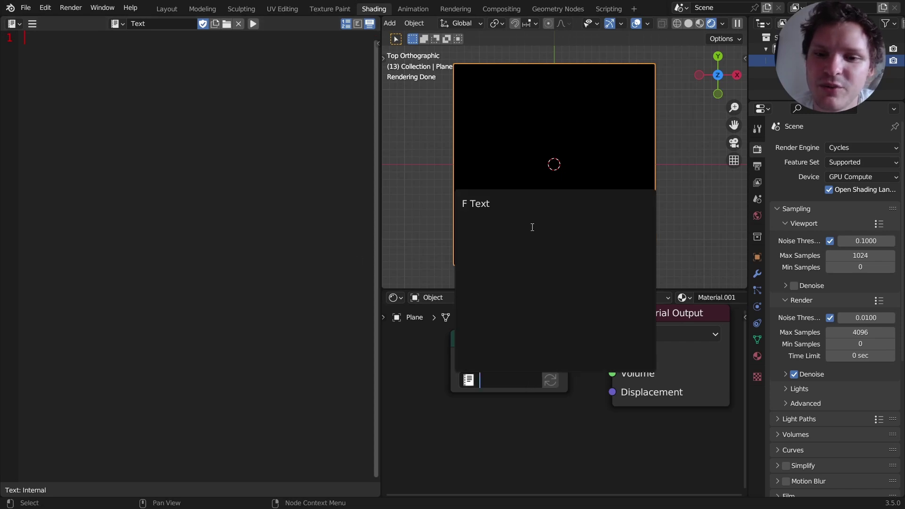
pyautogui.click(511, 208)
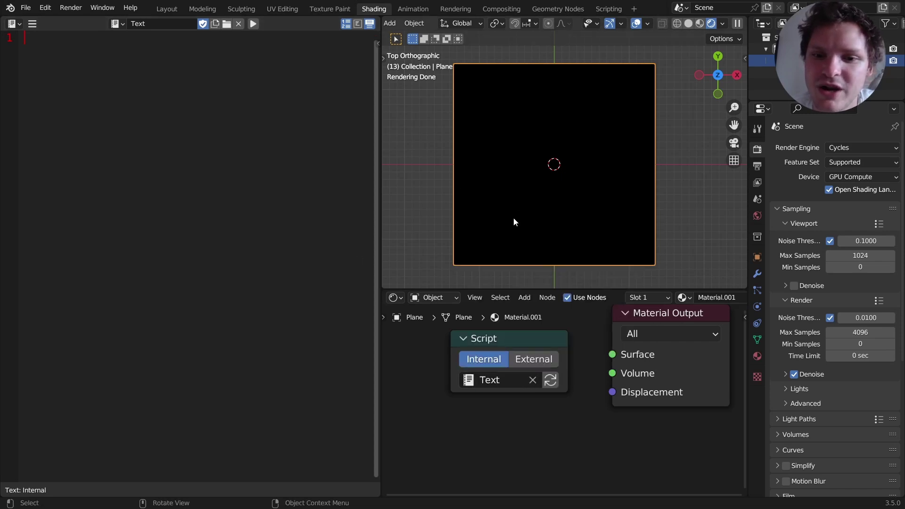
pyautogui.click(552, 379)
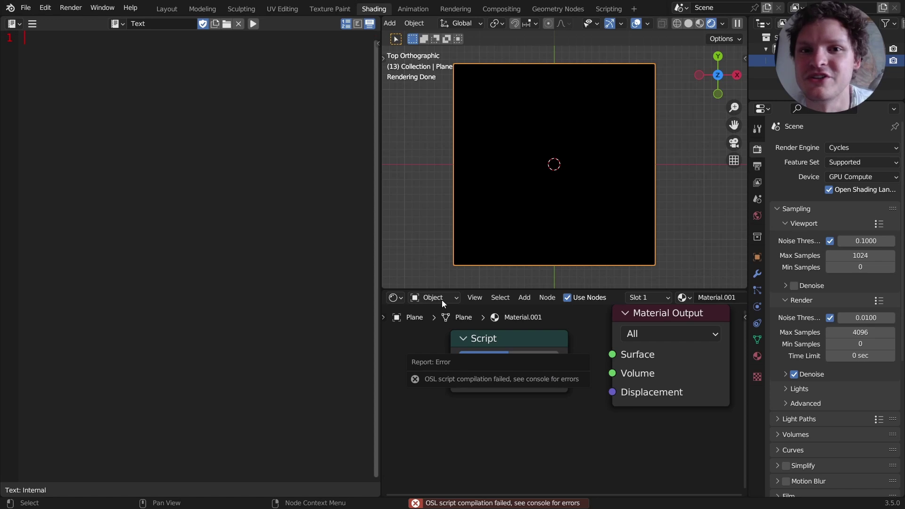
# Step: Write the 'shader pepto(){}' skeleton, spread over separate lines with an empty body line
pyautogui.write('shad')
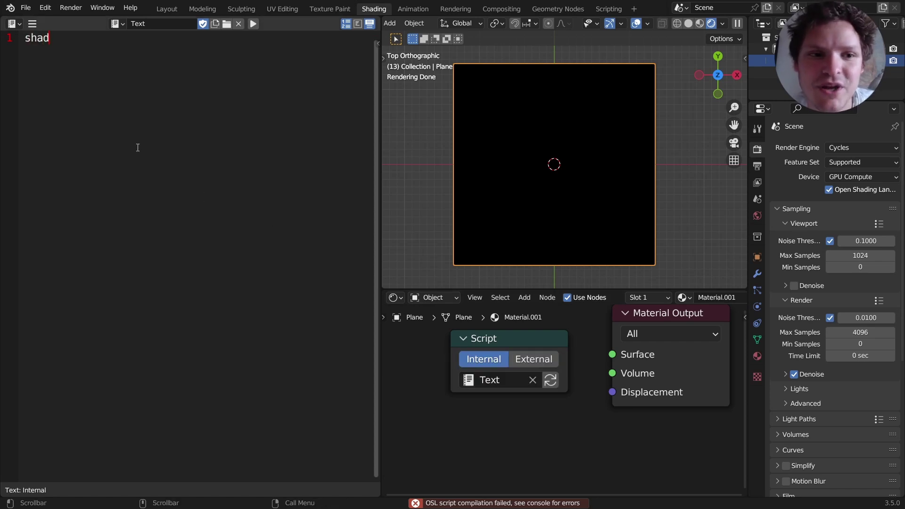
pyautogui.write('er ')
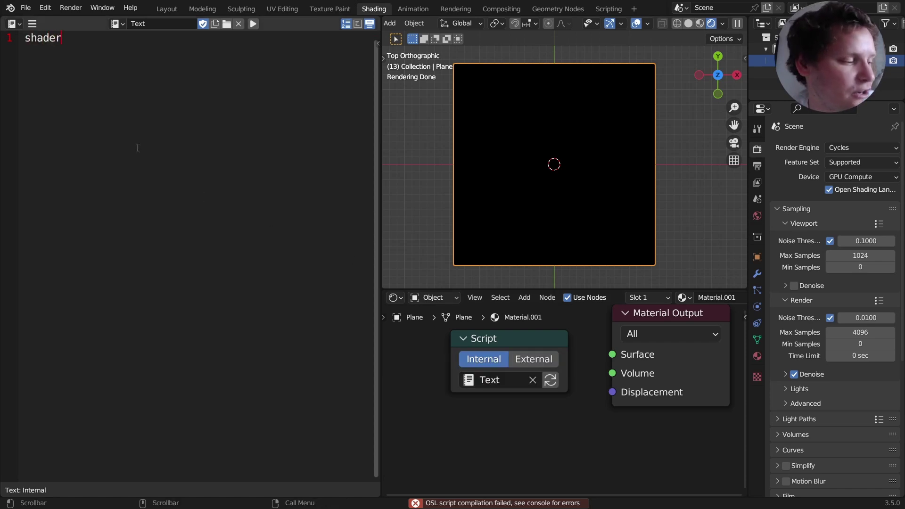
pyautogui.write('pepto')
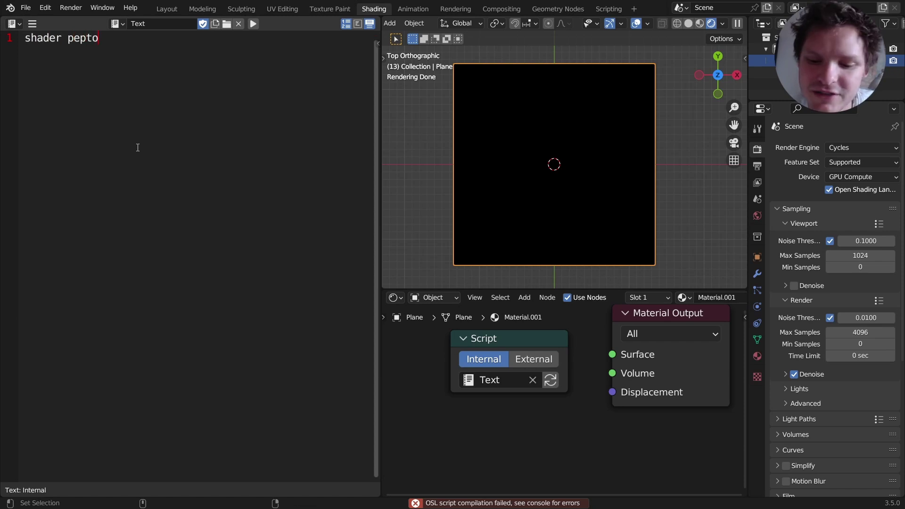
pyautogui.write('(){}')
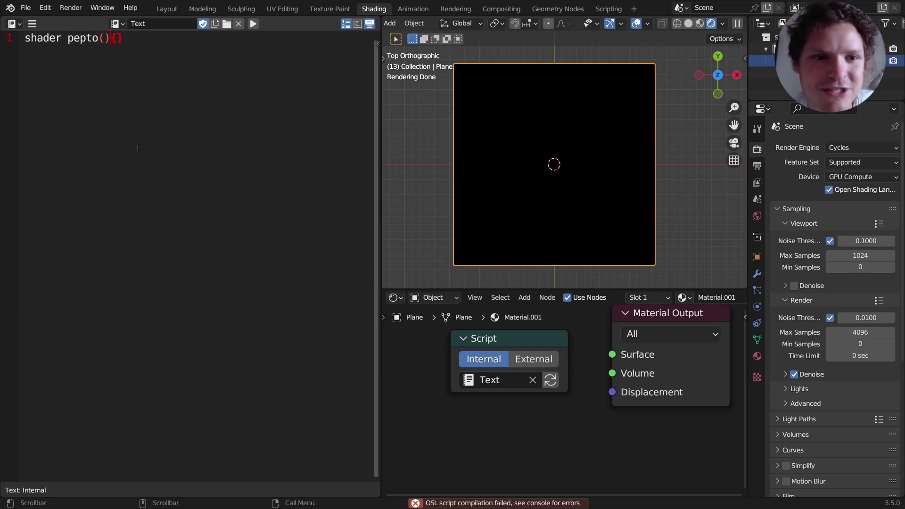
pyautogui.press('Left')
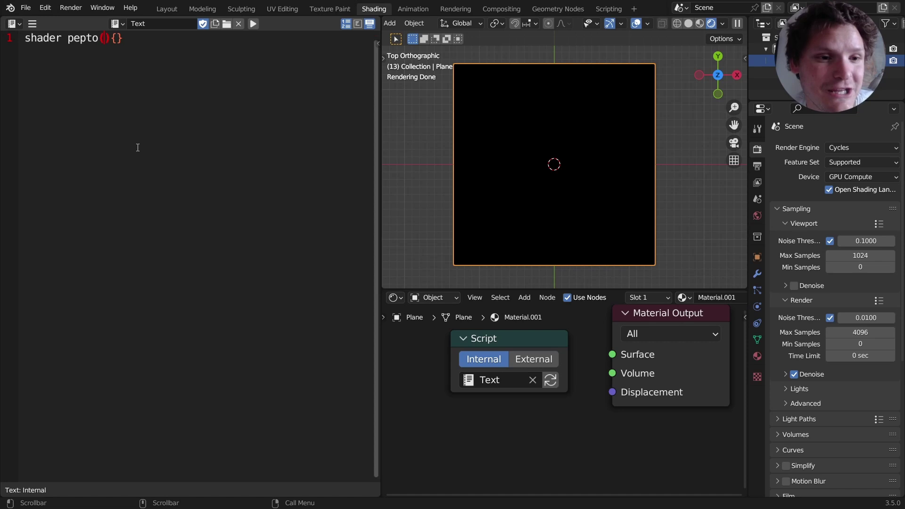
pyautogui.press('Return')
pyautogui.press('Return')
pyautogui.press('Right')
pyautogui.press('Right')
pyautogui.press('Return')
pyautogui.press('Return')
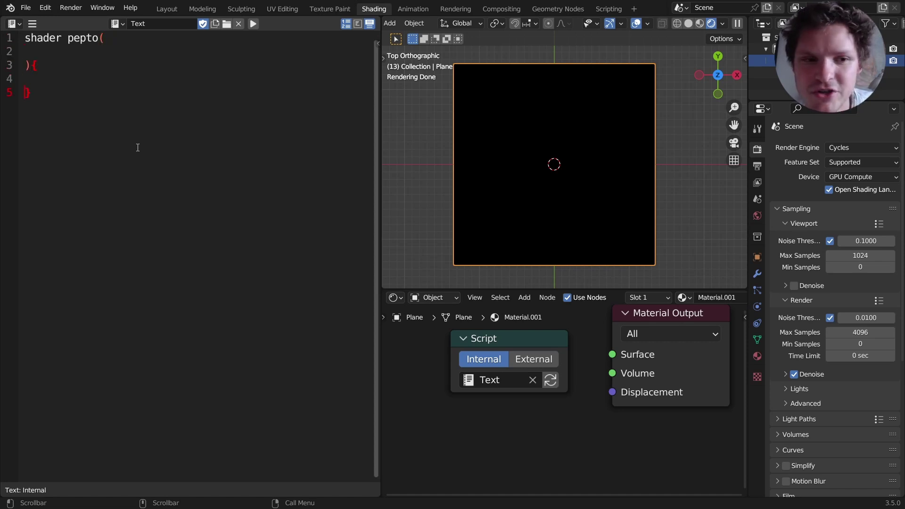
pyautogui.press('Up')
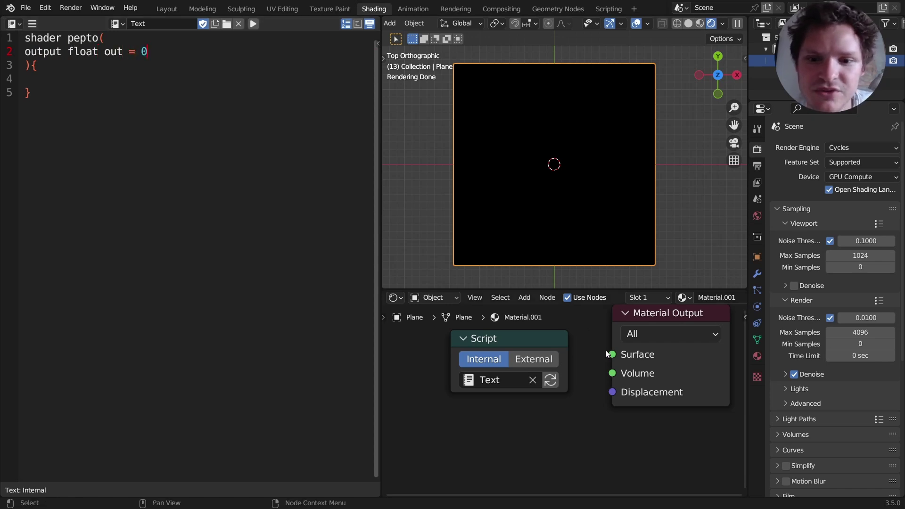
# Step: Compile the float out output, link it to Surface, and test out = 1 then 0 for a black plane
pyautogui.click(551, 382)
pyautogui.moveTo(568, 359); pyautogui.dragTo(612, 354)
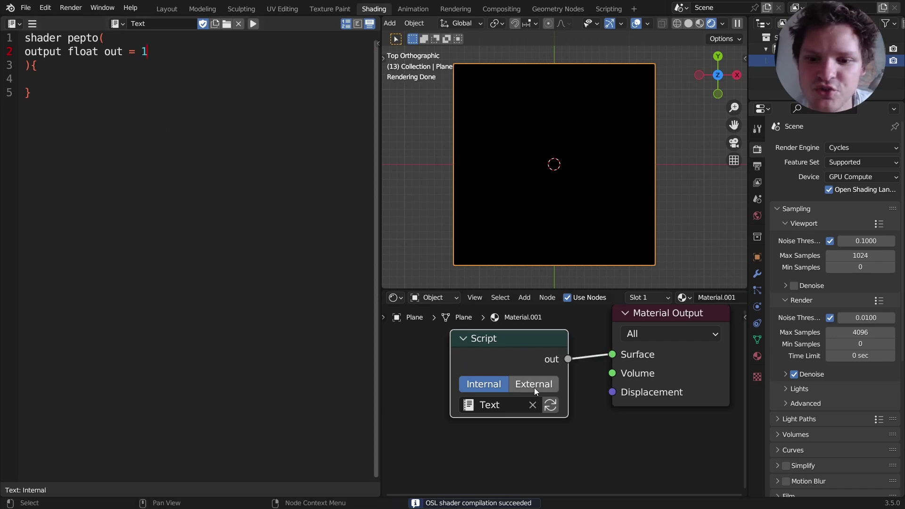
pyautogui.click(550, 405)
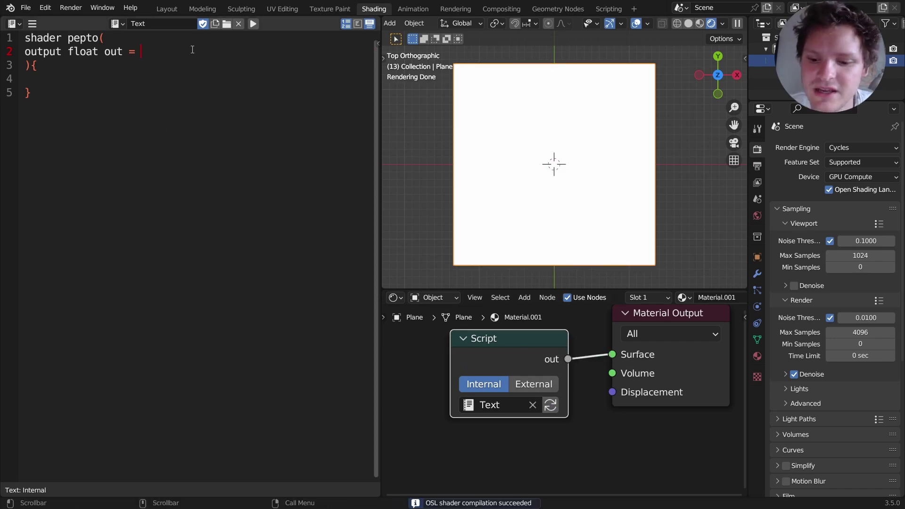
pyautogui.write('0')
pyautogui.click(558, 405)
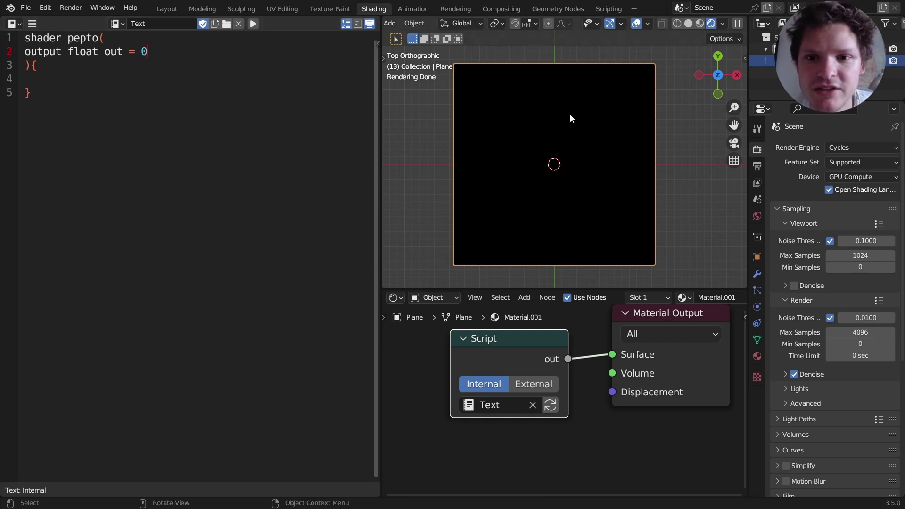
pyautogui.moveTo(553, 125)
pyautogui.mouseDown()
pyautogui.moveTo(560, 194)
pyautogui.moveTo(555, 125)
pyautogui.moveTo(559, 181)
pyautogui.mouseUp()
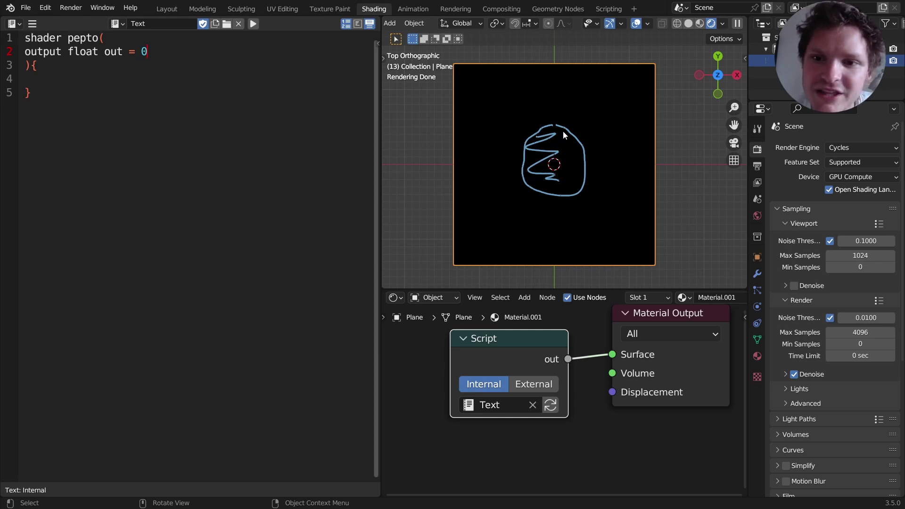
pyautogui.moveTo(579, 196)
pyautogui.keyDown('ctrl'); pyautogui.mouseDown()
pyautogui.moveTo(517, 177)
pyautogui.moveTo(598, 174)
pyautogui.moveTo(578, 141)
pyautogui.moveTo(557, 137)
pyautogui.mouseUp(); pyautogui.keyUp('ctrl')
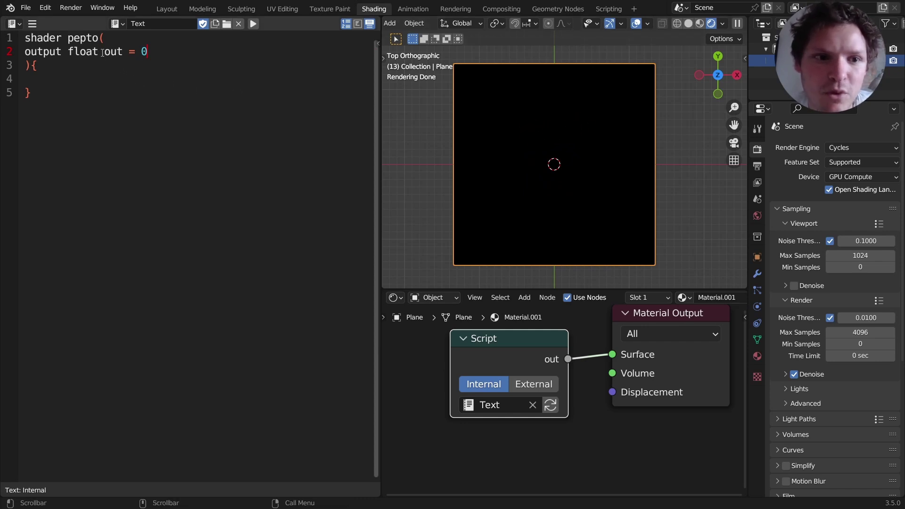
# Step: Change the output type from float to color and recompile the script
pyautogui.moveTo(98, 52)
pyautogui.mouseDown()
pyautogui.moveTo(55, 54)
pyautogui.moveTo(70, 54)
pyautogui.mouseUp()
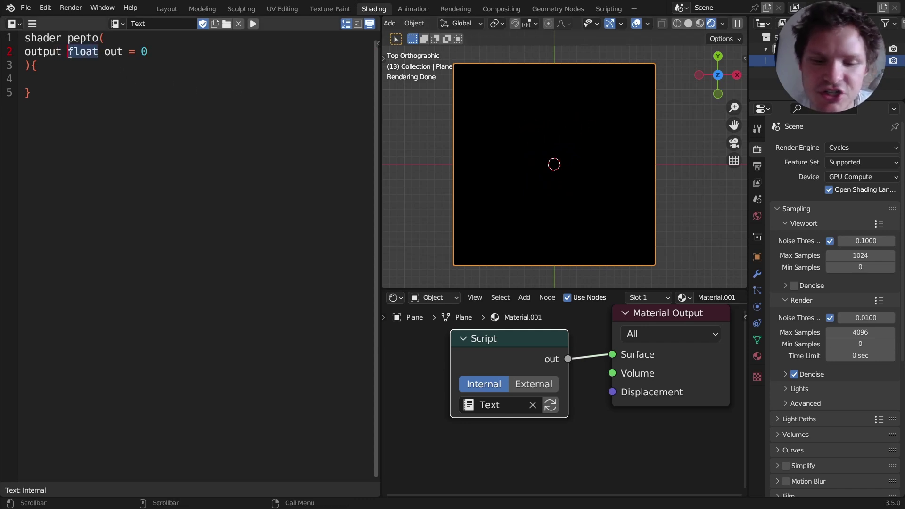
pyautogui.write('color')
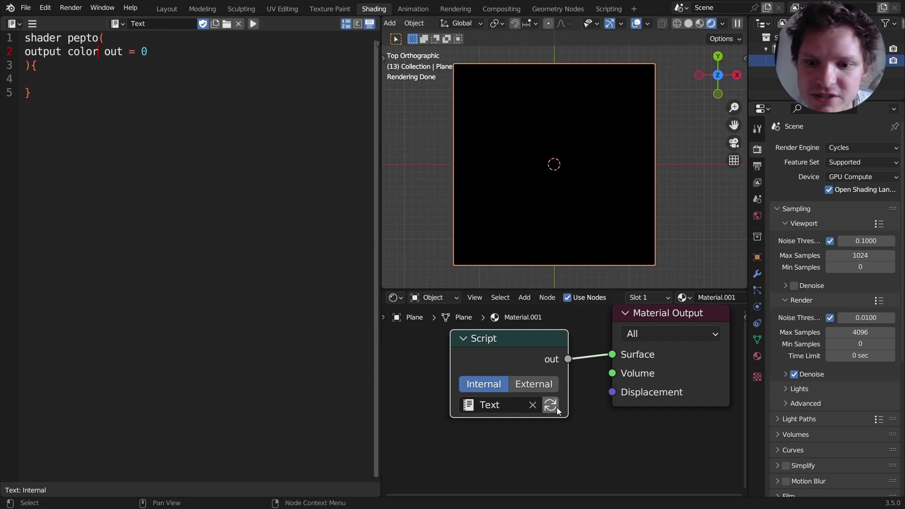
pyautogui.click(556, 407)
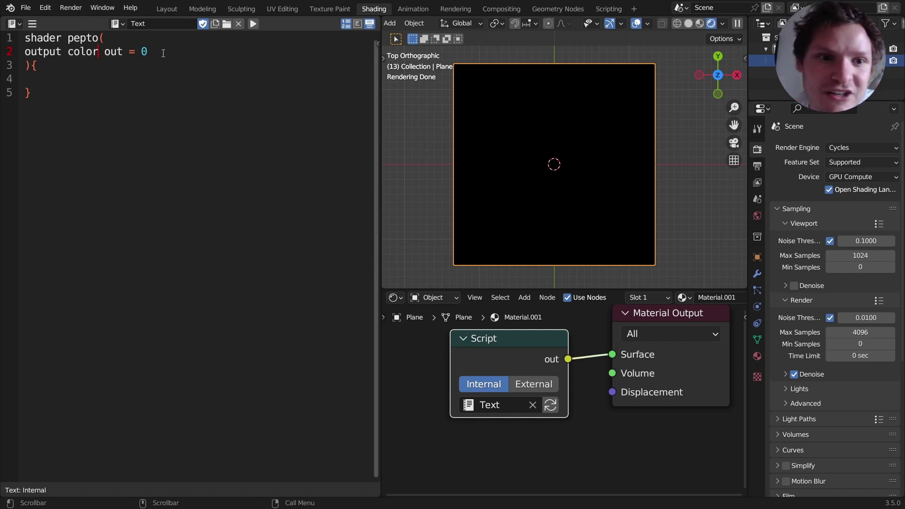
# Step: Write 'out = P' on the empty body line of the shader
pyautogui.moveTo(163, 53); pyautogui.dragTo(19, 53)
pyautogui.click(47, 81)
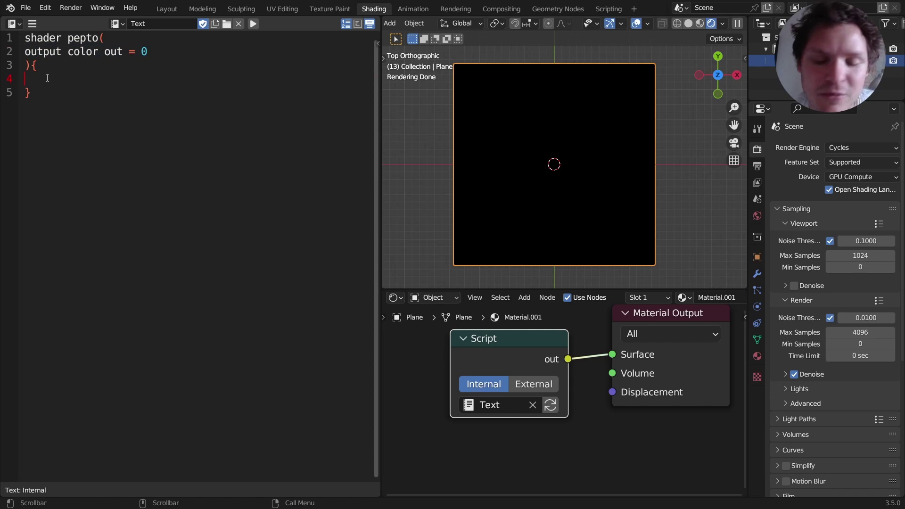
pyautogui.write('P')
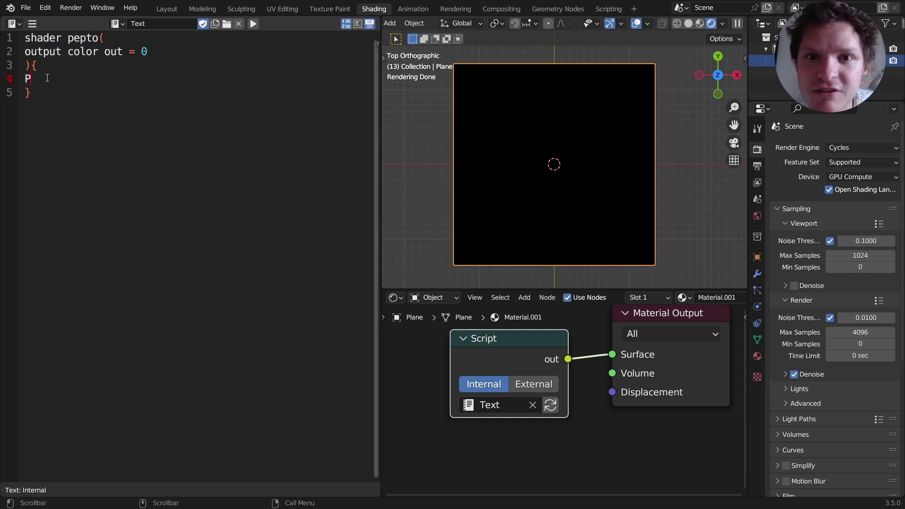
pyautogui.write('I')
pyautogui.press('BackSpace')
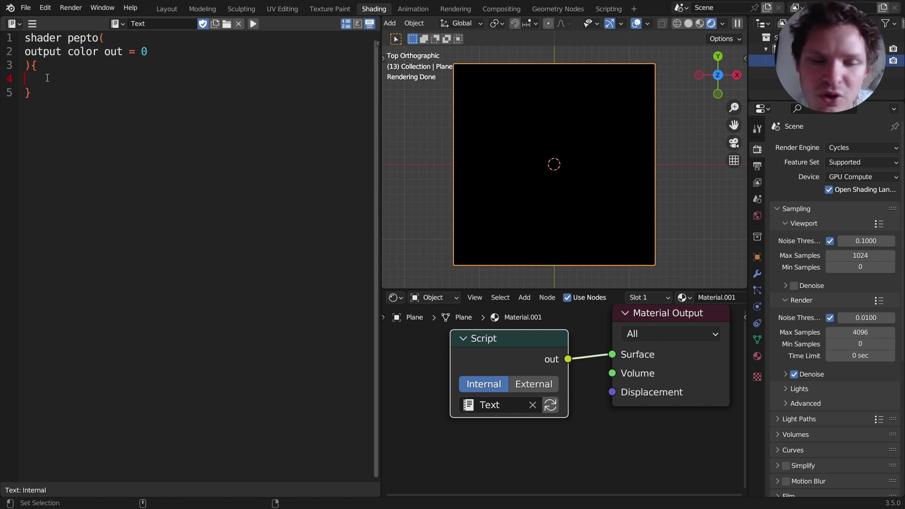
pyautogui.write('I')
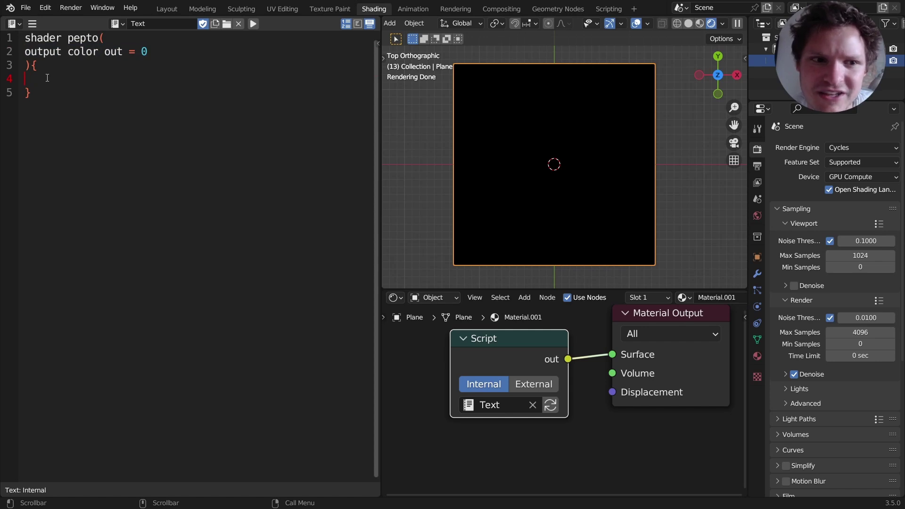
pyautogui.write('dt')
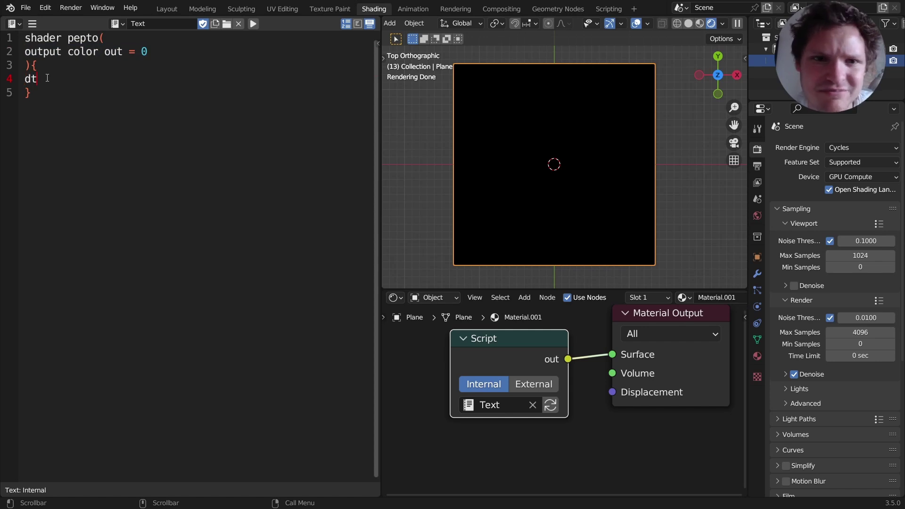
pyautogui.press('BackSpace')
pyautogui.press('BackSpace')
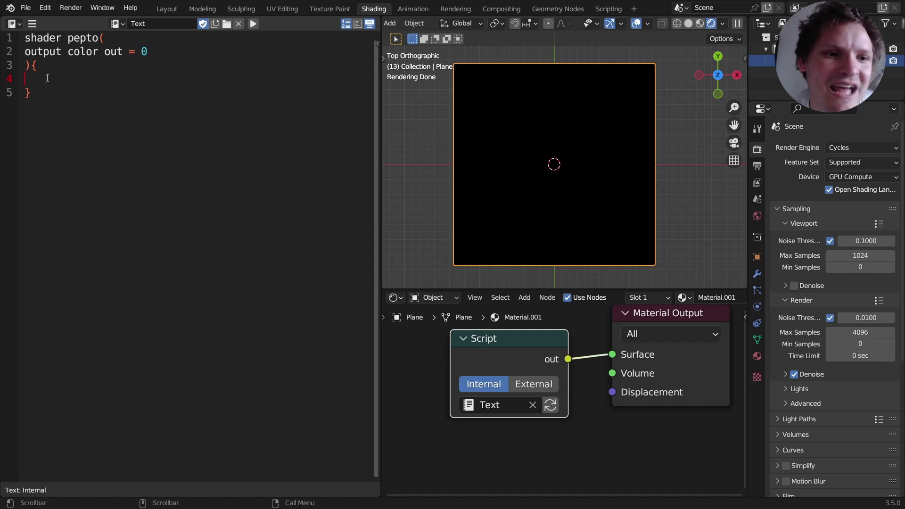
pyautogui.moveTo(25, 52); pyautogui.dragTo(155, 51)
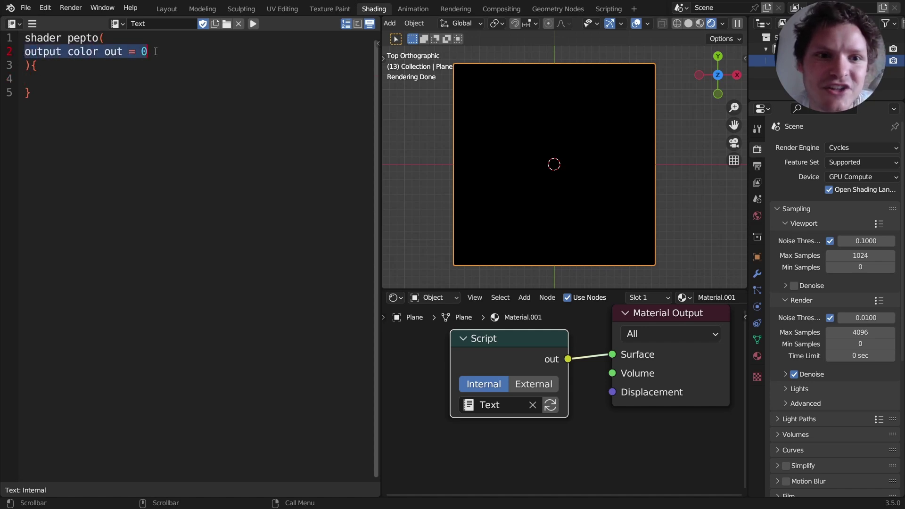
pyautogui.click(73, 80)
pyautogui.write('out')
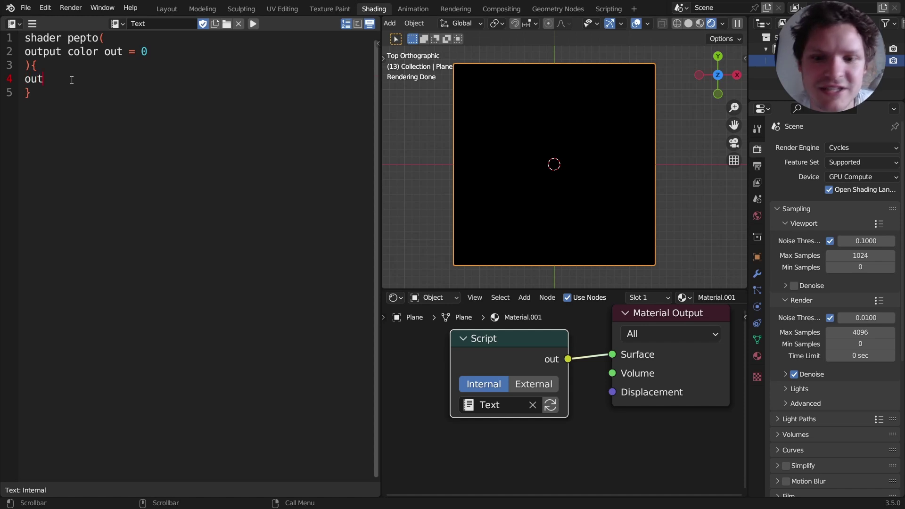
pyautogui.write('= P;')
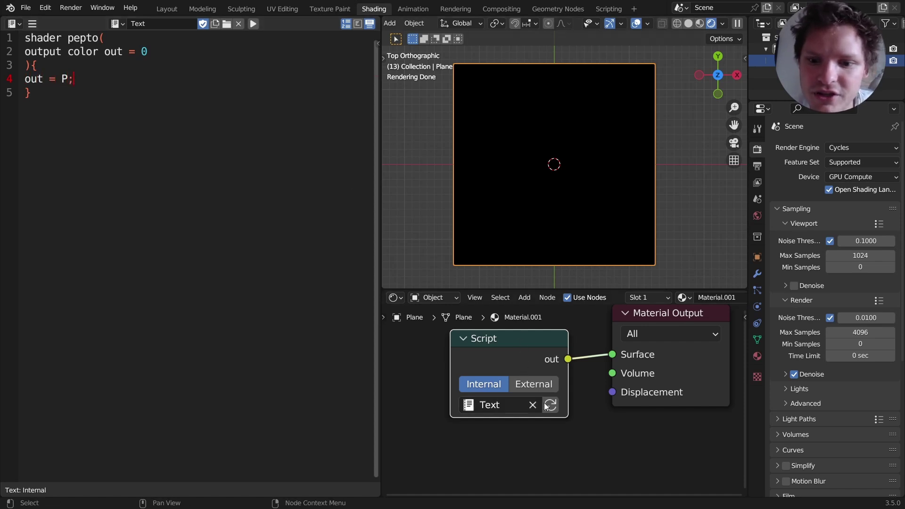
# Step: Recompile for position colours, and undo a trial Texture Coordinate node linked to Surface
pyautogui.click(553, 408)
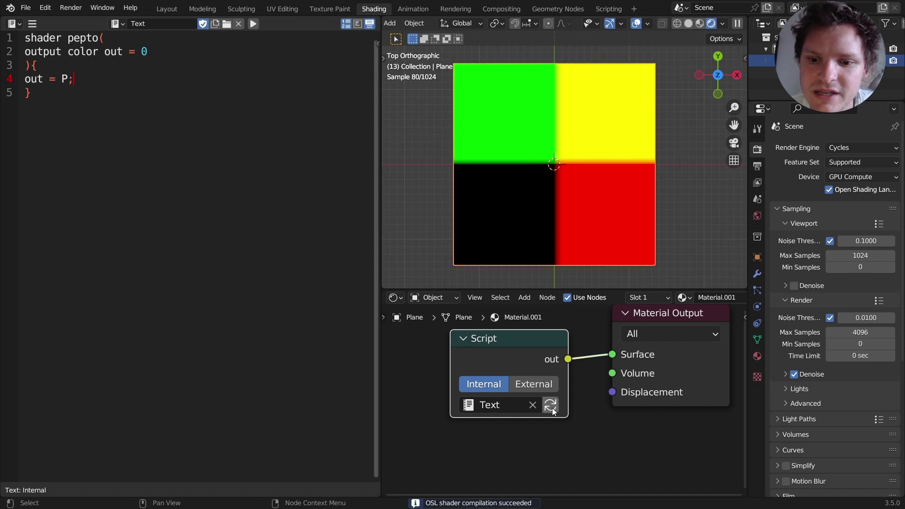
pyautogui.scroll(-1, 551, 141)
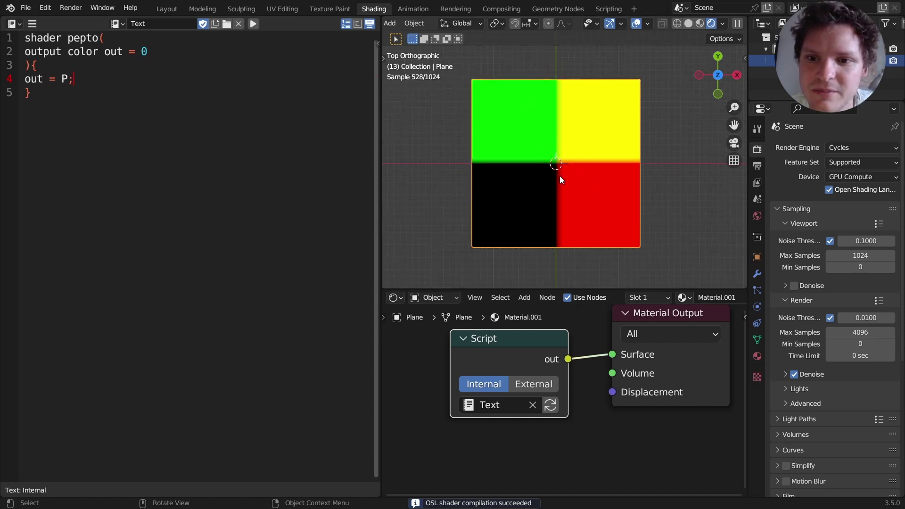
pyautogui.hotkey('shift', 'a')
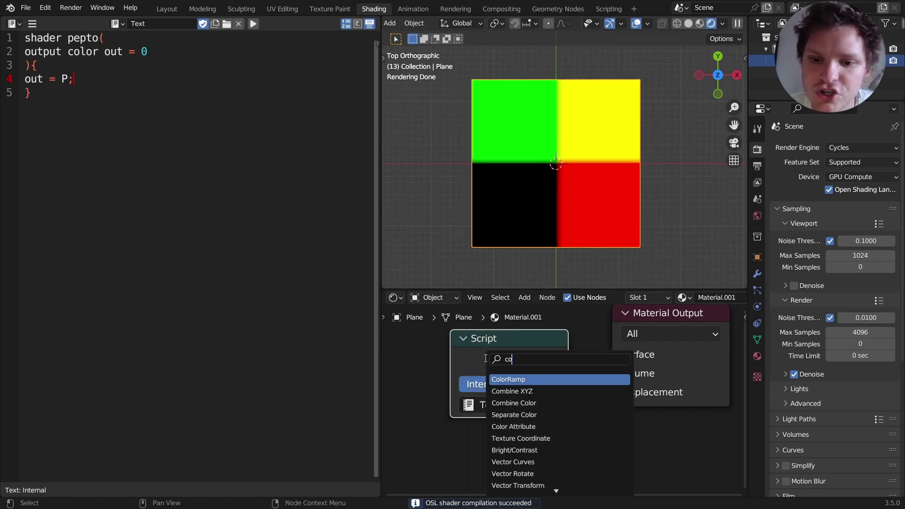
pyautogui.write('coord')
pyautogui.press('Return')
pyautogui.click(450, 441)
pyautogui.moveTo(551, 490); pyautogui.dragTo(608, 311)
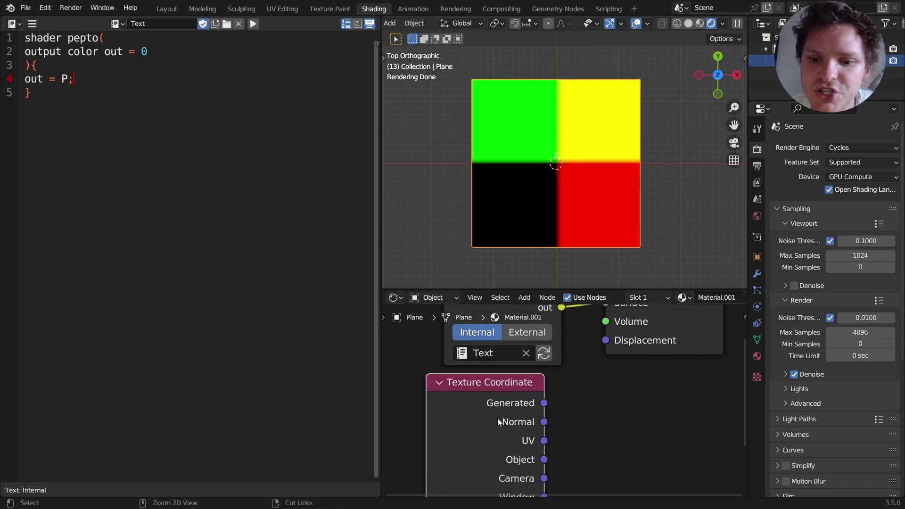
pyautogui.hotkey('ctrl', 'z')
pyautogui.hotkey('ctrl', 'z')
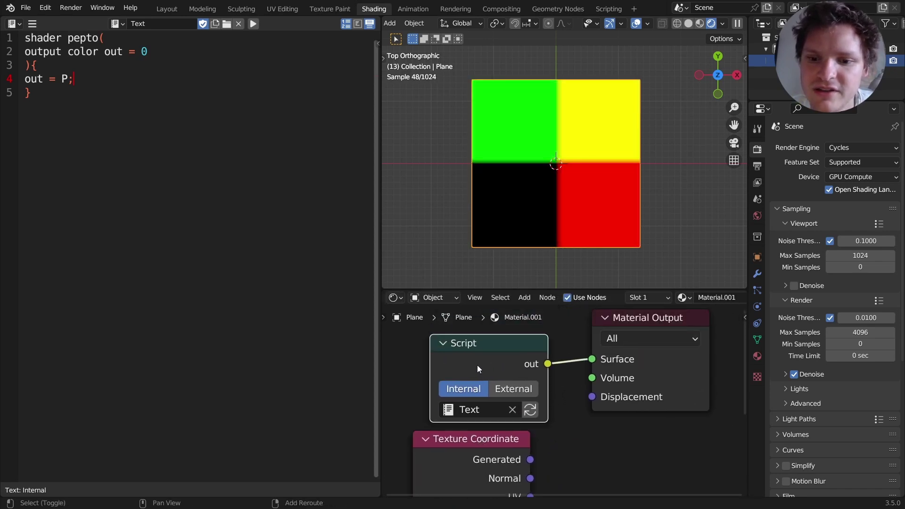
pyautogui.hotkey('ctrl', 'z')
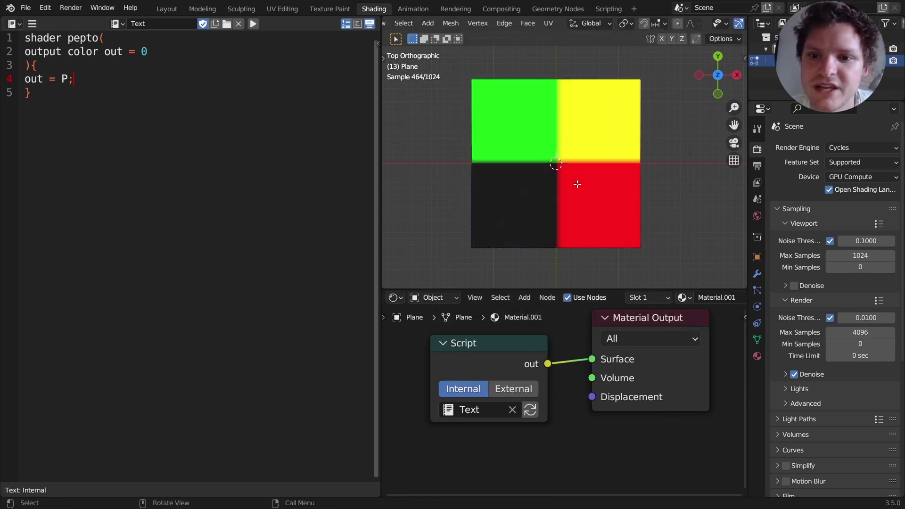
# Step: Cancel a stray move of the plane, return to Object Mode, and delete P from the output line
pyautogui.press('g')
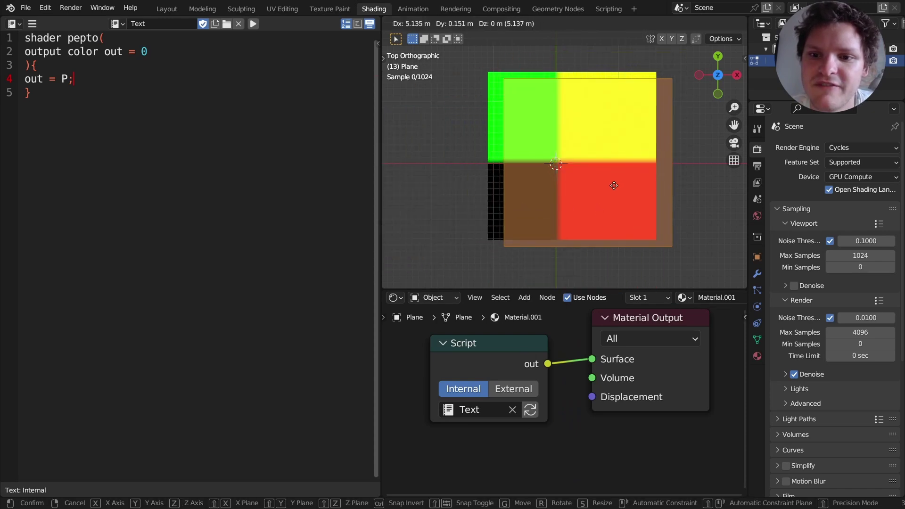
pyautogui.click(580, 165)
pyautogui.hotkey('ctrl', 'z')
pyautogui.press('Tab')
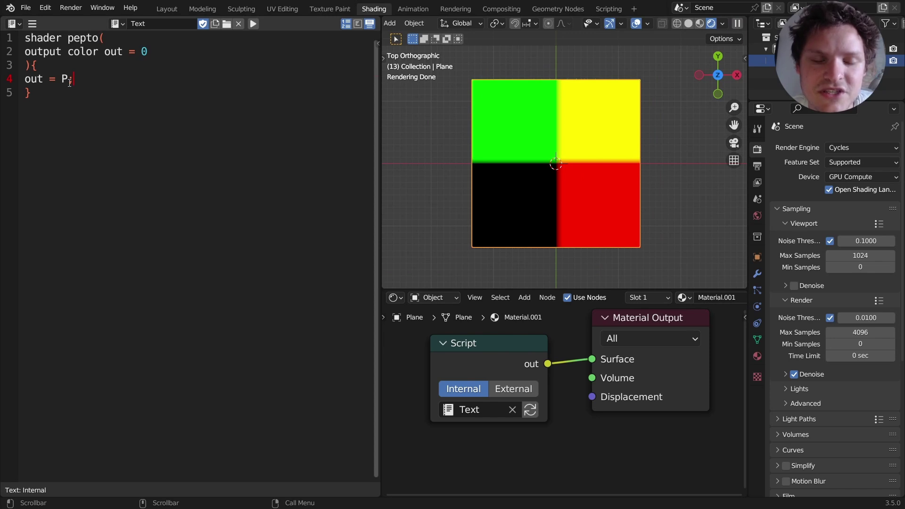
pyautogui.press('BackSpace')
# Step: Set the output to out = N, recompile, and sketch then erase a normal-direction arrow in front view
pyautogui.write('N')
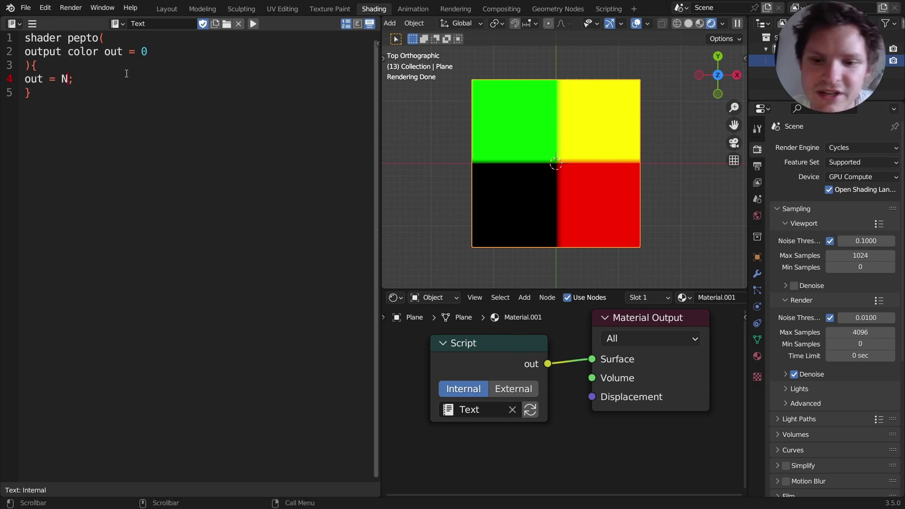
pyautogui.click(530, 408)
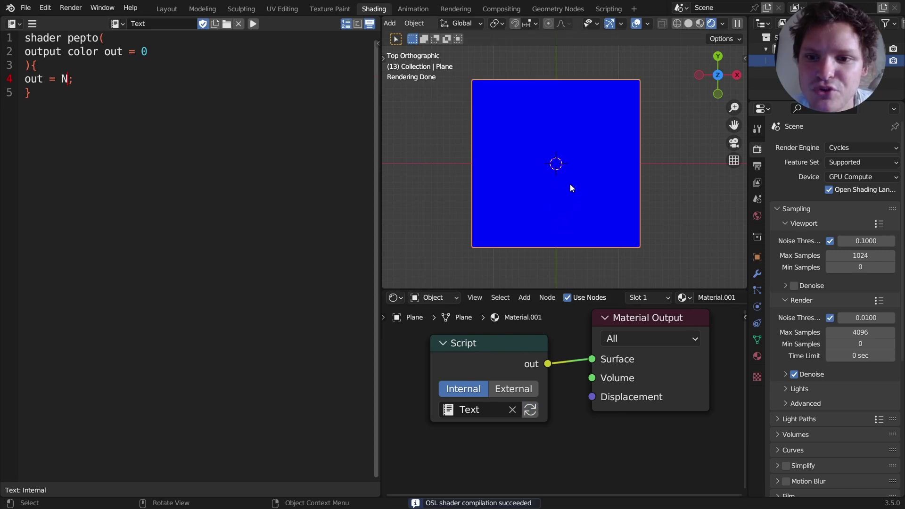
pyautogui.click(720, 93)
pyautogui.moveTo(557, 159)
pyautogui.mouseDown()
pyautogui.moveTo(548, 118)
pyautogui.moveTo(564, 117)
pyautogui.mouseUp()
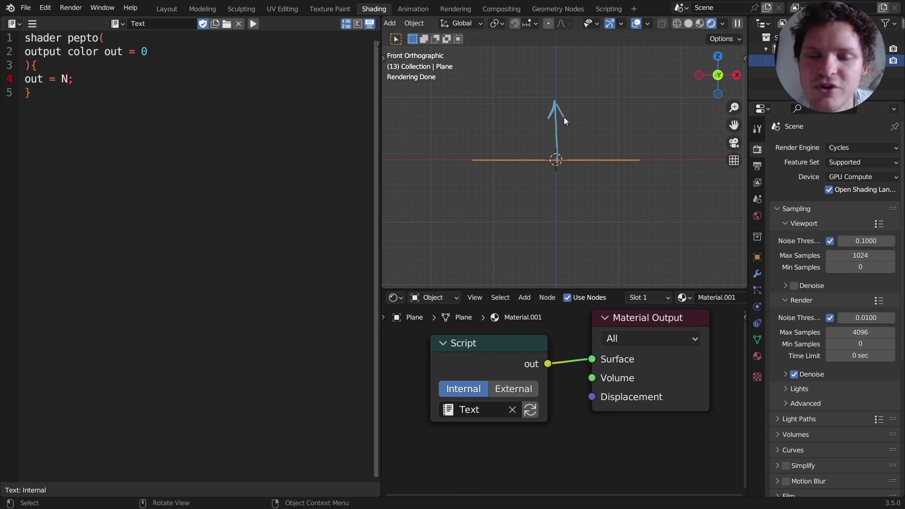
pyautogui.hotkey('ctrl', 'z')
pyautogui.hotkey('ctrl', 'z')
pyautogui.hotkey('ctrl', 'z')
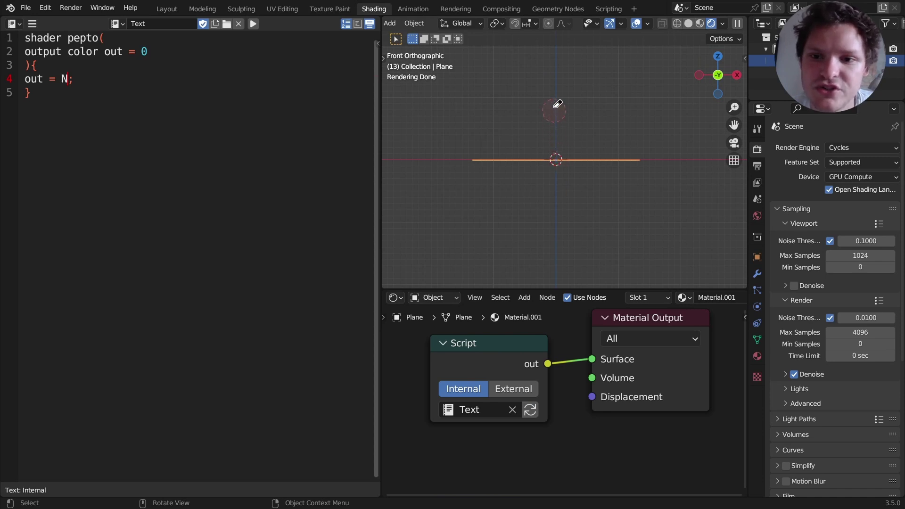
pyautogui.moveTo(539, 120); pyautogui.dragTo(534, 144, button='middle')
# Step: Add a temporary scaled UV sphere, extrude some faces, then delete it and return to Object Mode
pyautogui.hotkey('shift', 'a')
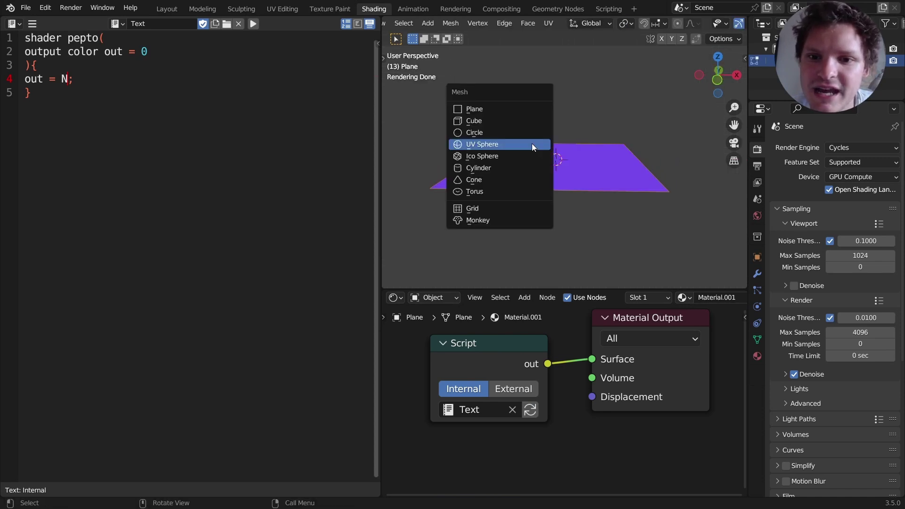
pyautogui.click(532, 144)
pyautogui.press('s')
pyautogui.click(584, 121)
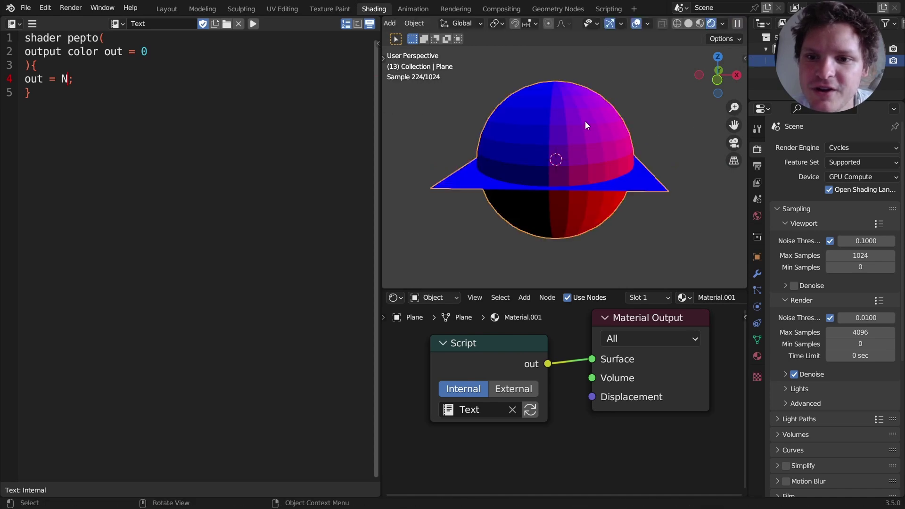
pyautogui.moveTo(584, 120)
pyautogui.mouseDown(button='middle')
pyautogui.moveTo(521, 136)
pyautogui.moveTo(566, 118)
pyautogui.mouseUp(button='middle')
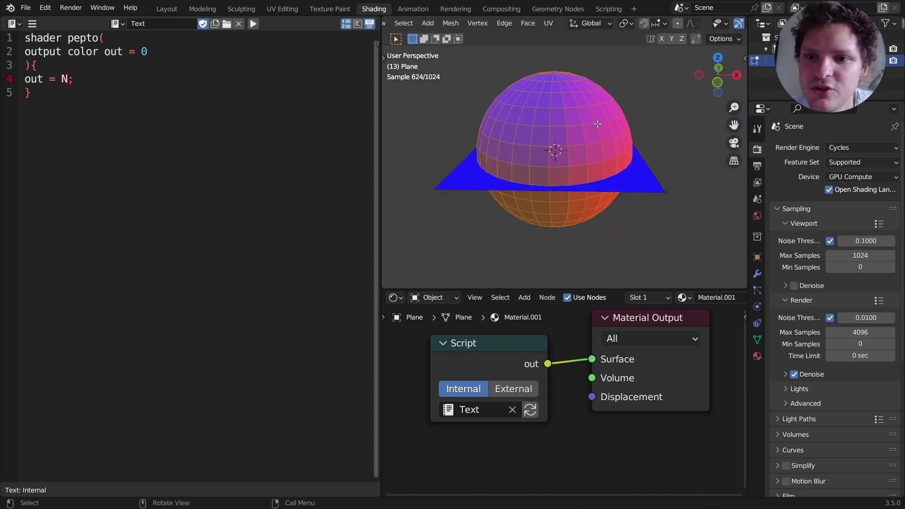
pyautogui.press('e')
pyautogui.click(583, 96)
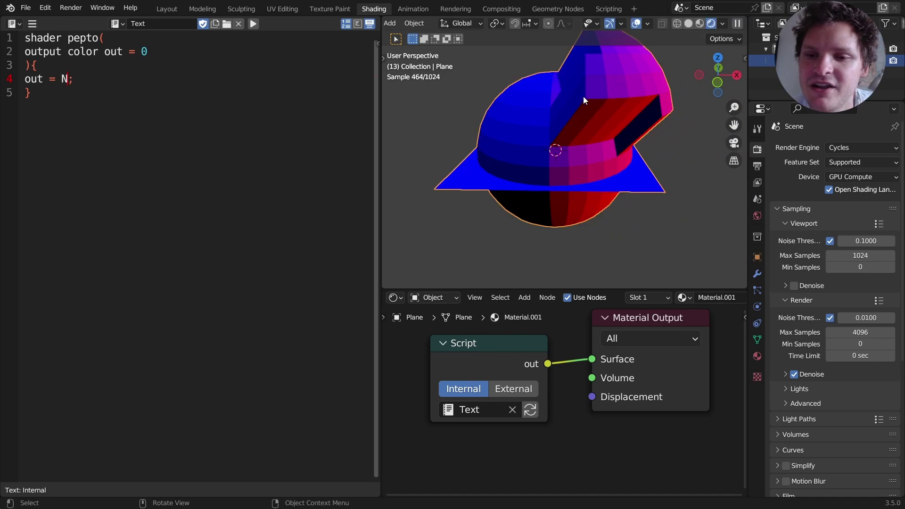
pyautogui.press('l')
pyautogui.press('x')
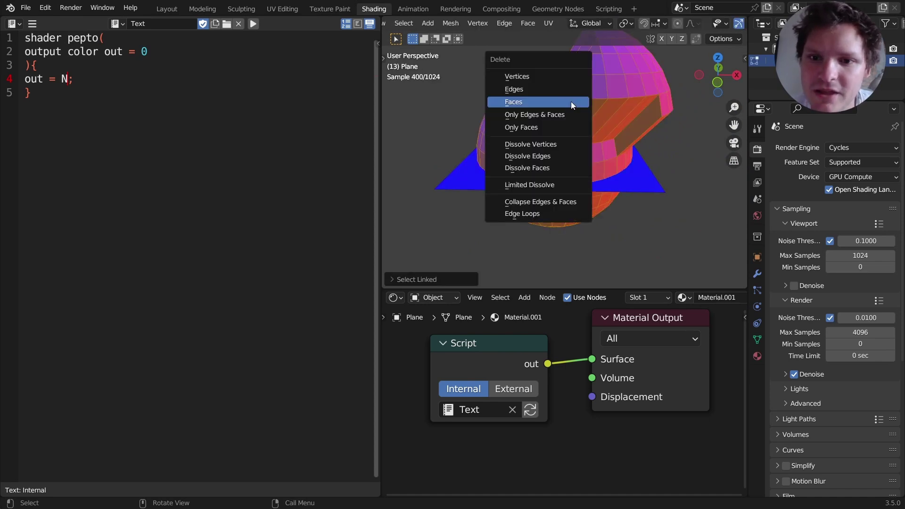
pyautogui.click(570, 100)
pyautogui.press('Tab')
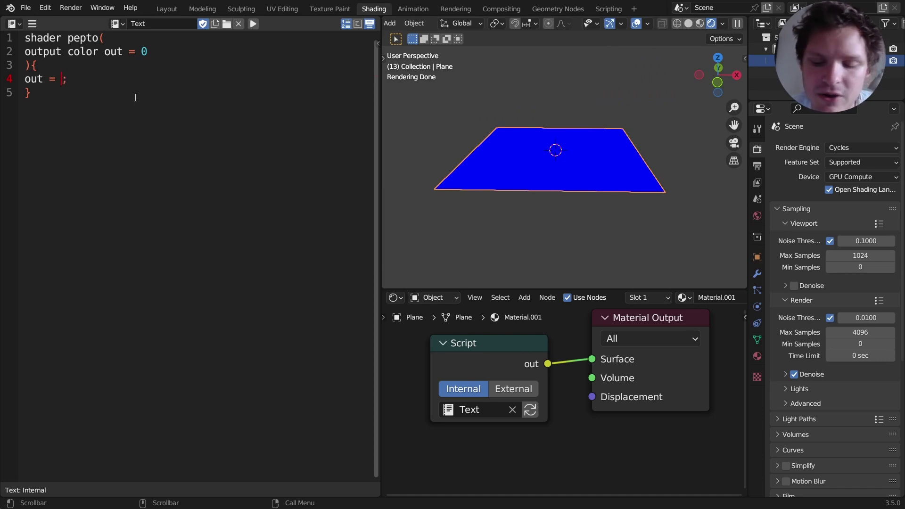
# Step: Set the output back to out = P, recompile, and centre the quadrant-coloured plane in Top view
pyautogui.write('P')
pyautogui.click(530, 410)
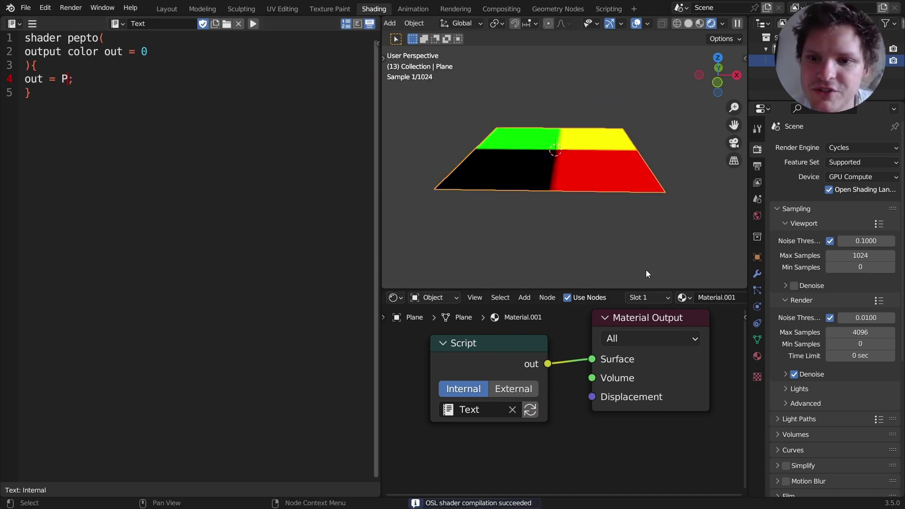
pyautogui.click(718, 58)
pyautogui.keyDown('shift'); pyautogui.moveTo(579, 78); pyautogui.dragTo(560, 159, button='middle'); pyautogui.keyUp('shift')
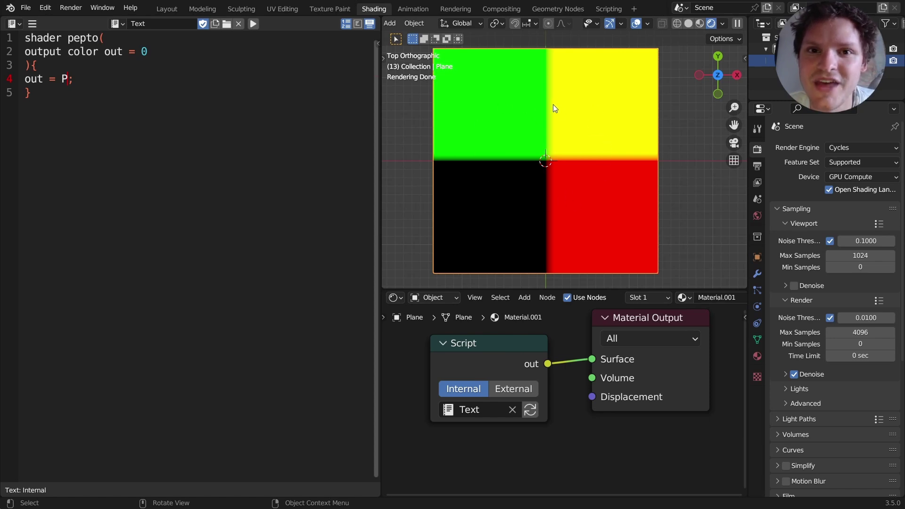
pyautogui.moveTo(73, 79); pyautogui.dragTo(9, 76)
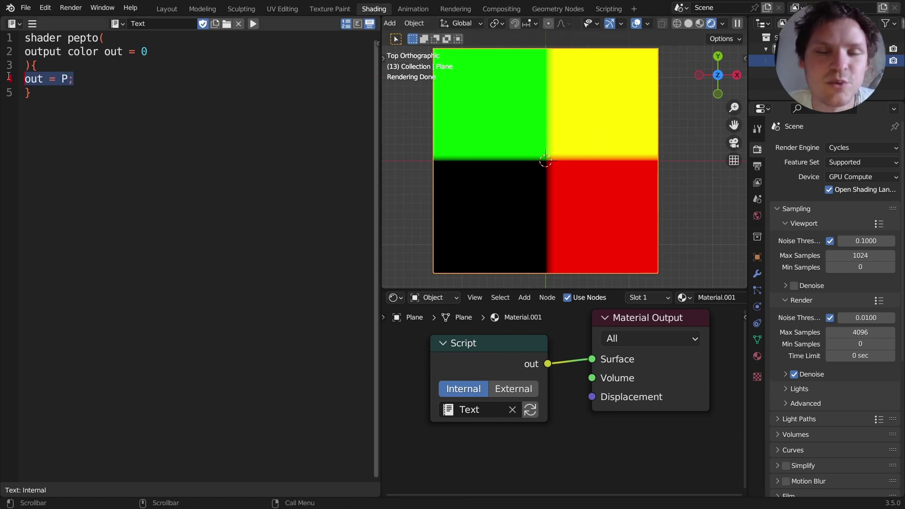
# Step: Add an if(){} block spread over separate lines with an empty body
pyautogui.write('if')
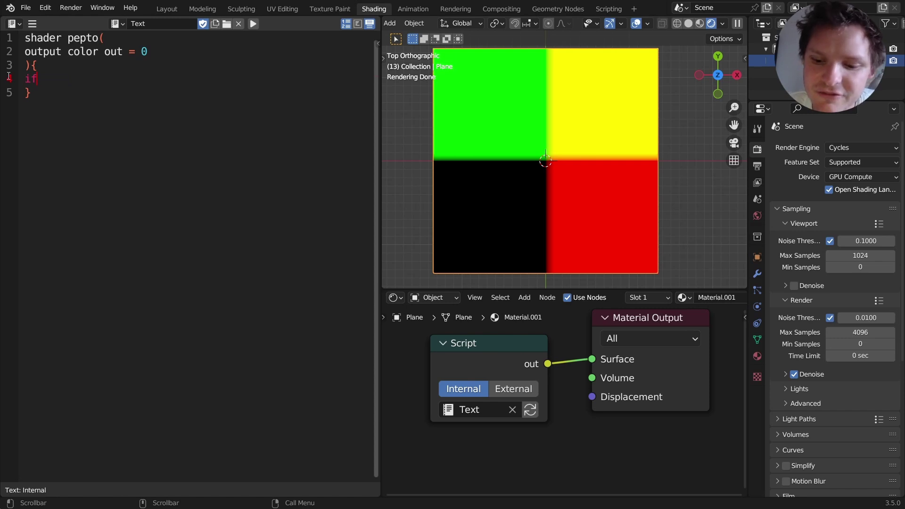
pyautogui.write('(){}')
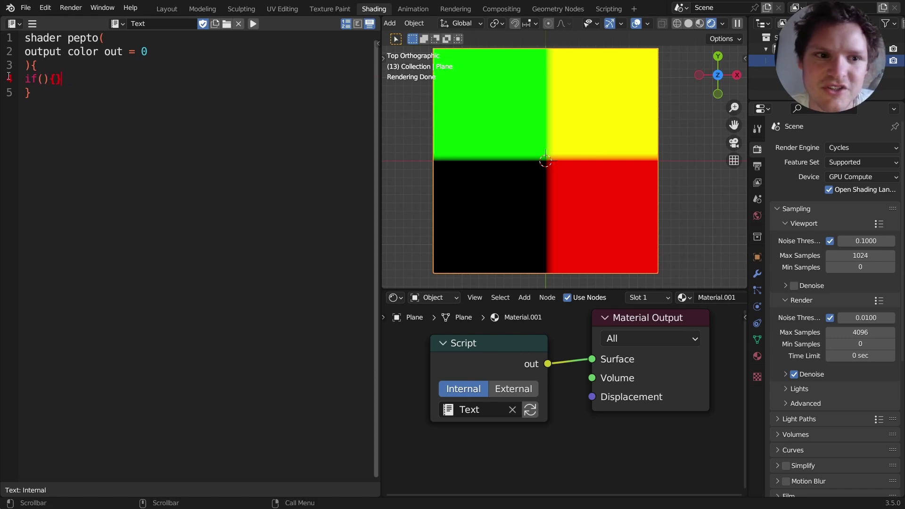
pyautogui.press('Left')
pyautogui.press('Return')
pyautogui.press('Return')
pyautogui.press('Right')
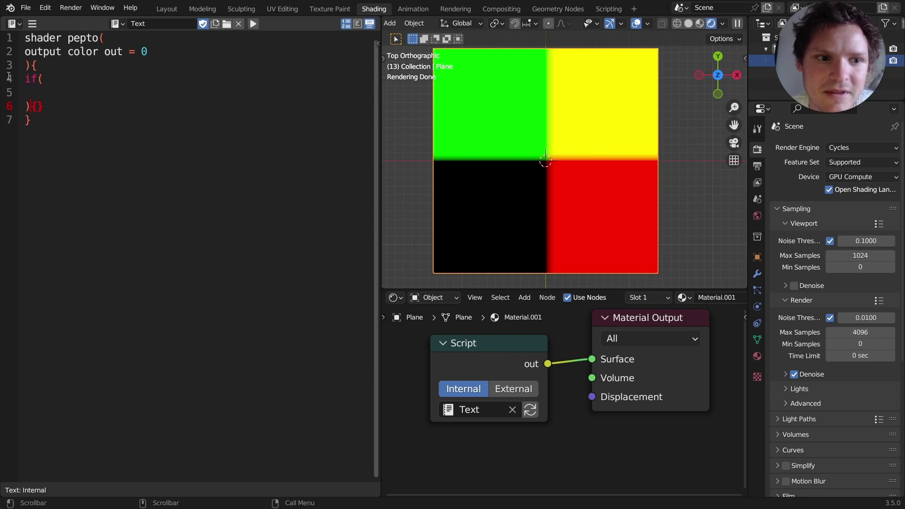
pyautogui.press('Right')
pyautogui.press('Return')
pyautogui.press('Return')
pyautogui.press('Up')
pyautogui.press('Up')
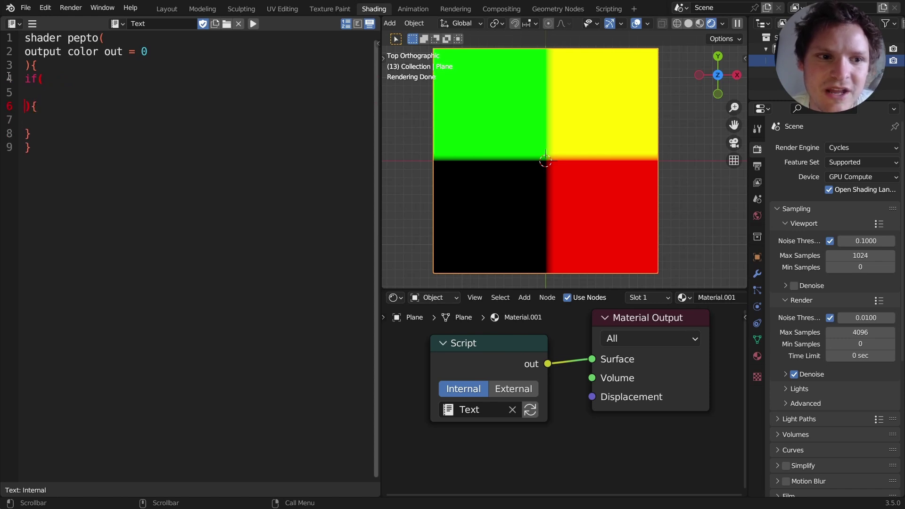
pyautogui.press('Up')
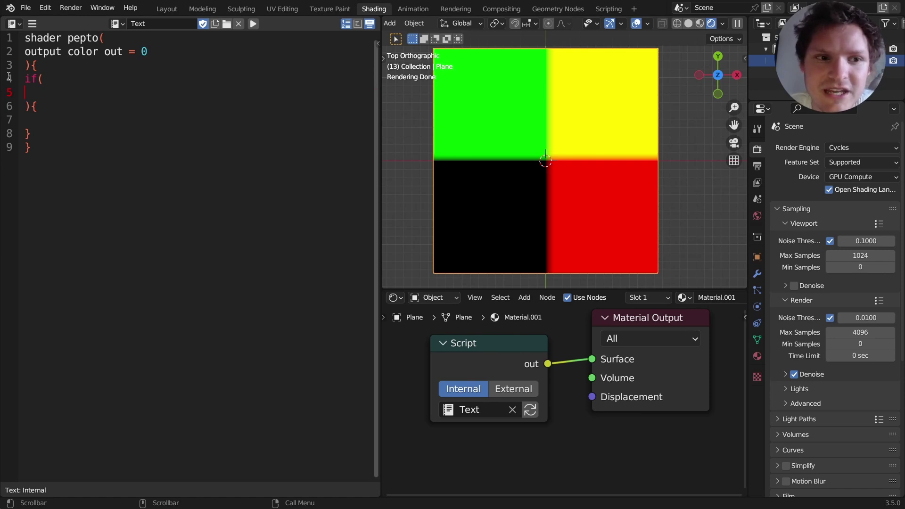
# Step: Write the condition distance(P,0) < 1 in the if statement
pyautogui.write('distance')
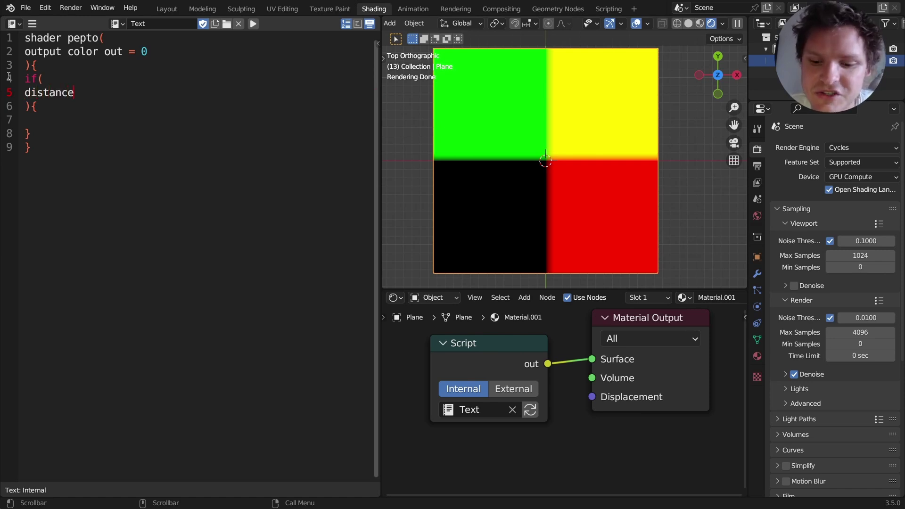
pyautogui.write('(')
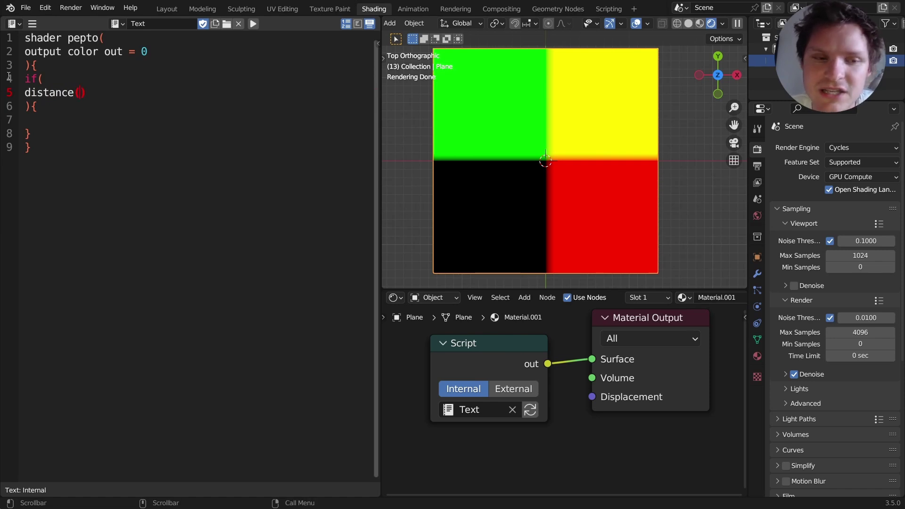
pyautogui.write('P,')
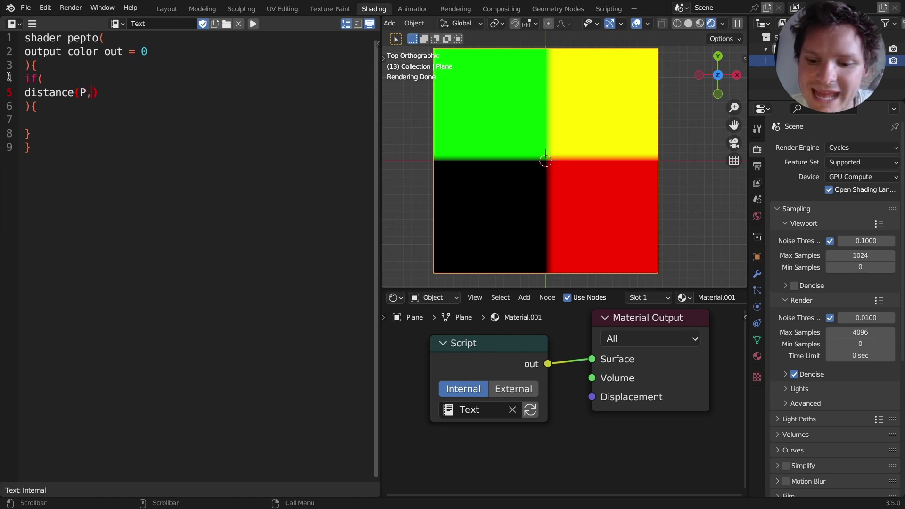
pyautogui.press('Down')
pyautogui.press('Down')
pyautogui.press('Down')
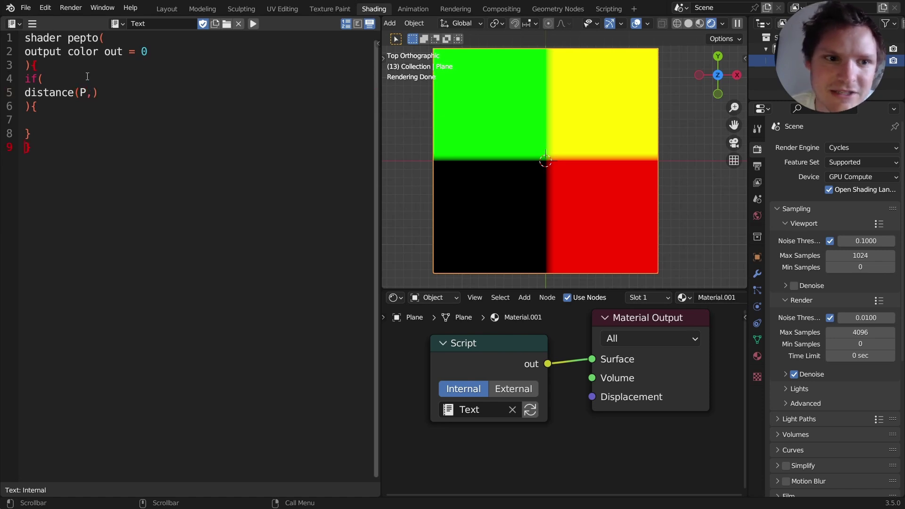
pyautogui.click(91, 93)
pyautogui.write('0')
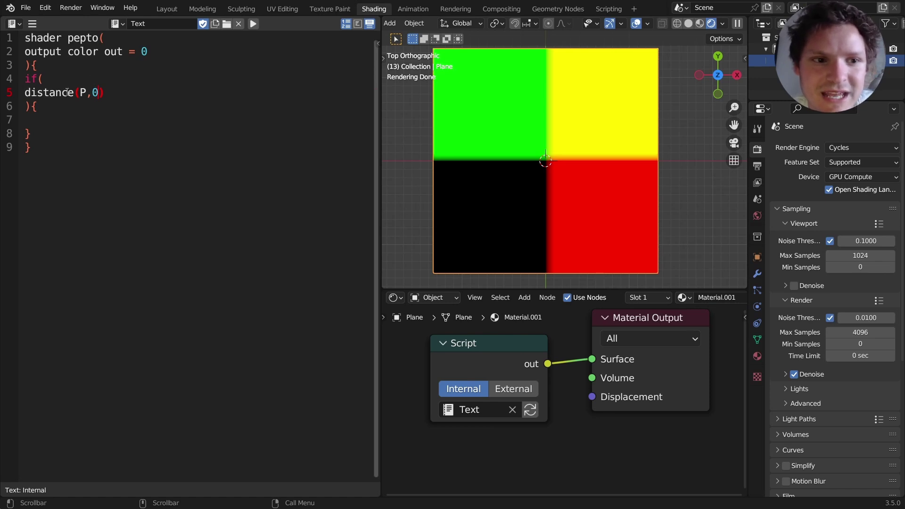
pyautogui.moveTo(546, 156); pyautogui.dragTo(569, 122)
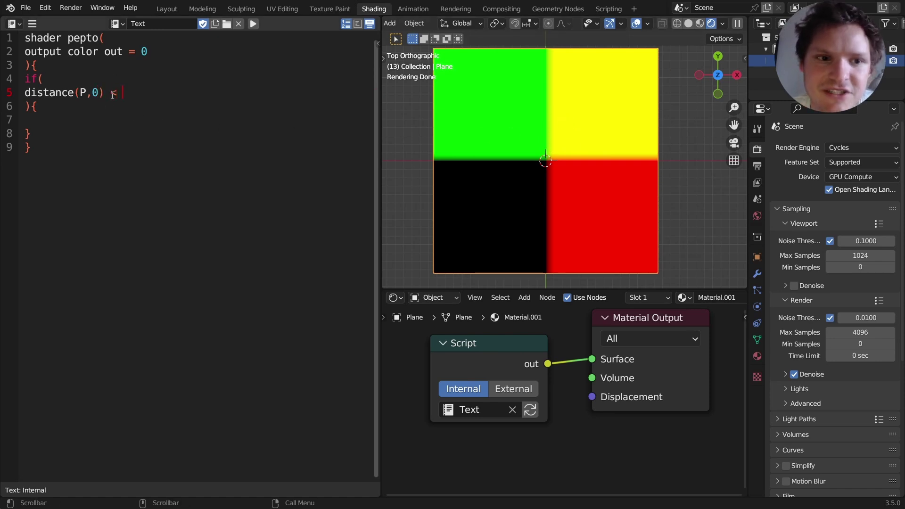
pyautogui.write('1')
# Step: Set out = 1 inside the if block and highlight the declaration, condition and assignment lines
pyautogui.press('Down')
pyautogui.press('Down')
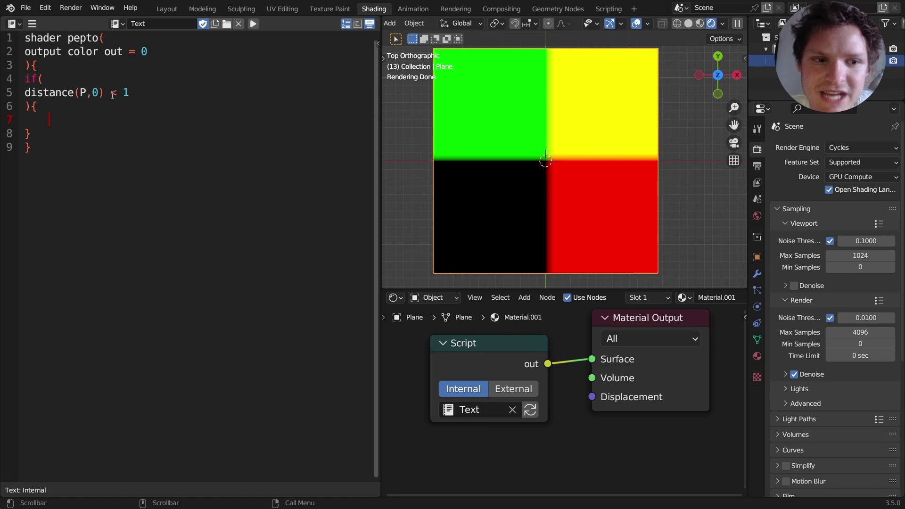
pyautogui.write('a;lskjd')
pyautogui.press('BackSpace')
pyautogui.press('BackSpace')
pyautogui.press('BackSpace')
pyautogui.press('BackSpace')
pyautogui.press('BackSpace')
pyautogui.press('BackSpace')
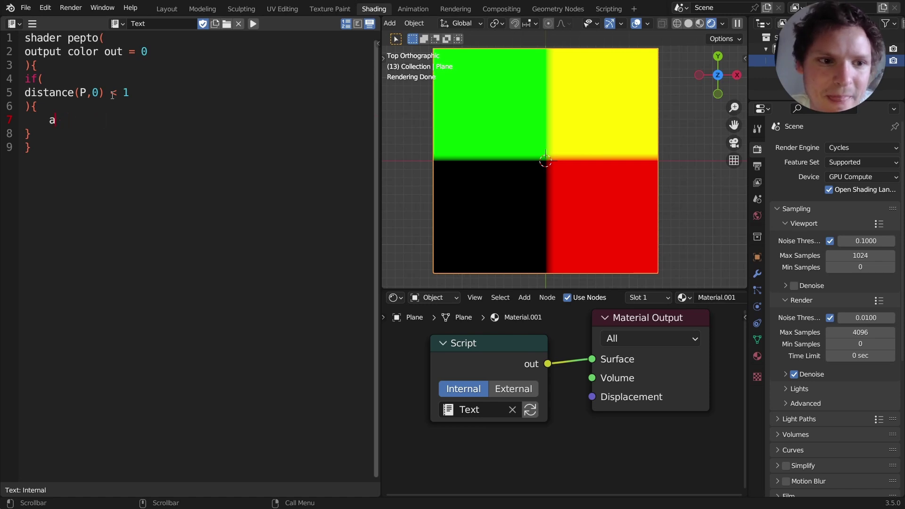
pyautogui.press('BackSpace')
pyautogui.write('out')
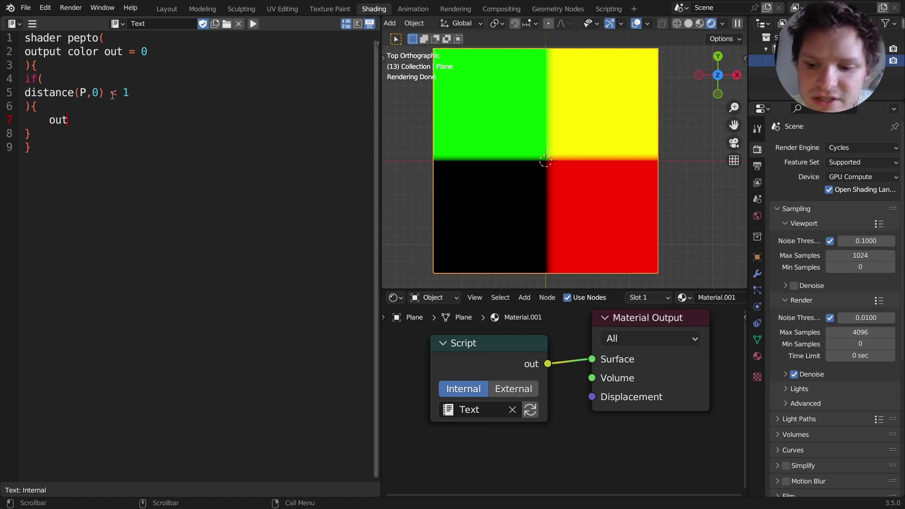
pyautogui.write(' = 1;')
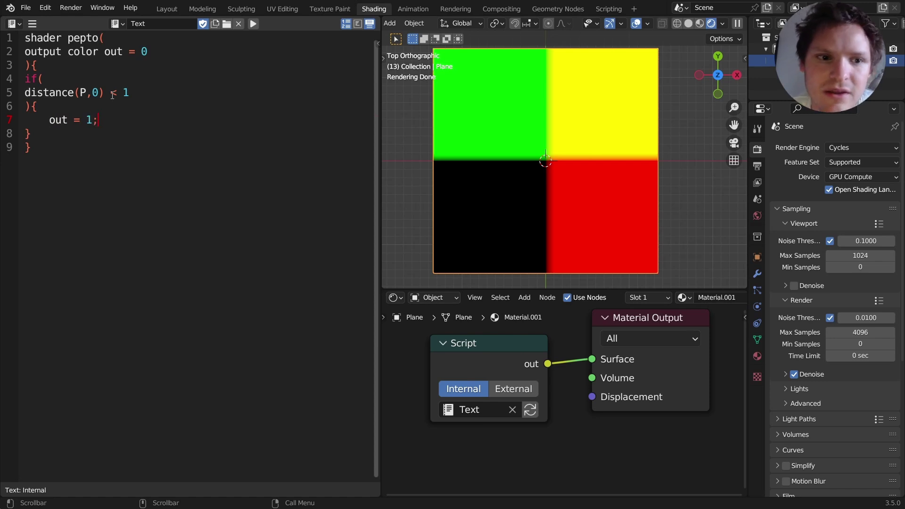
pyautogui.moveTo(148, 51); pyautogui.dragTo(24, 51)
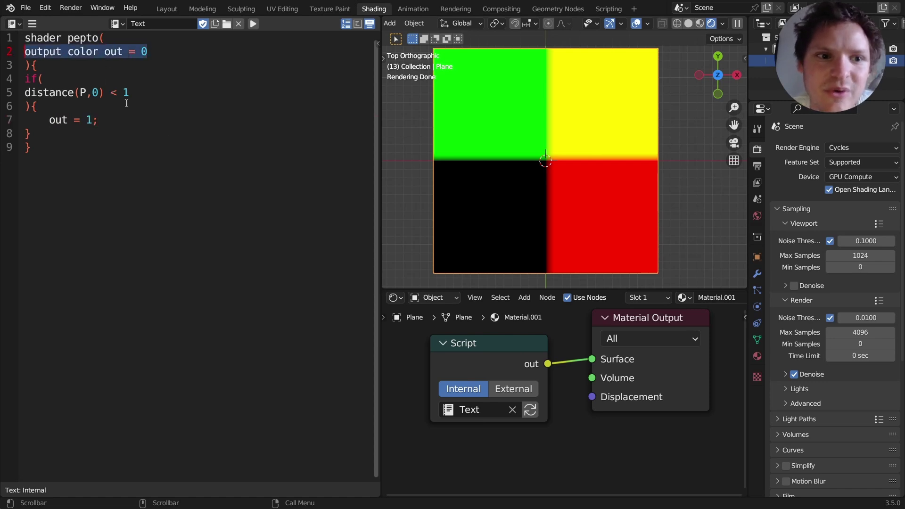
pyautogui.moveTo(128, 93); pyautogui.dragTo(24, 93)
pyautogui.moveTo(98, 120); pyautogui.dragTo(49, 120)
pyautogui.click(529, 410)
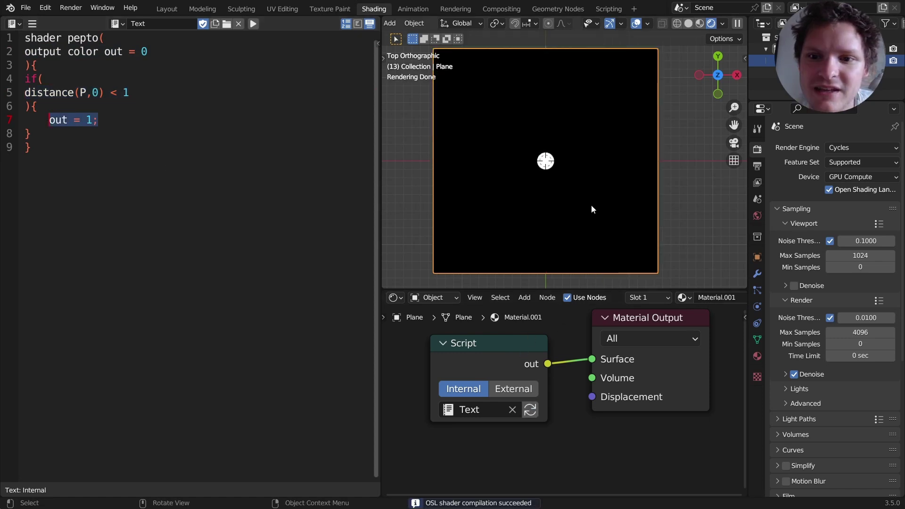
pyautogui.click(93, 121)
pyautogui.press('BackSpace')
pyautogui.write('2')
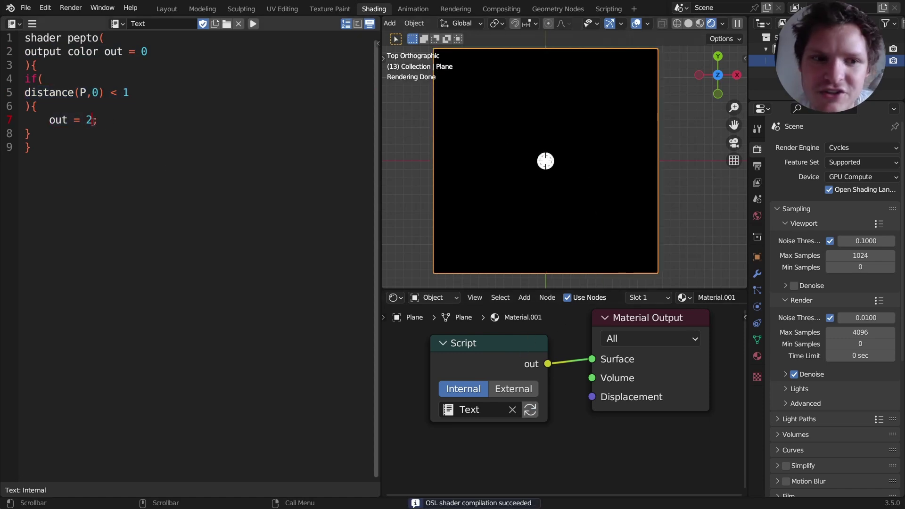
pyautogui.click(531, 409)
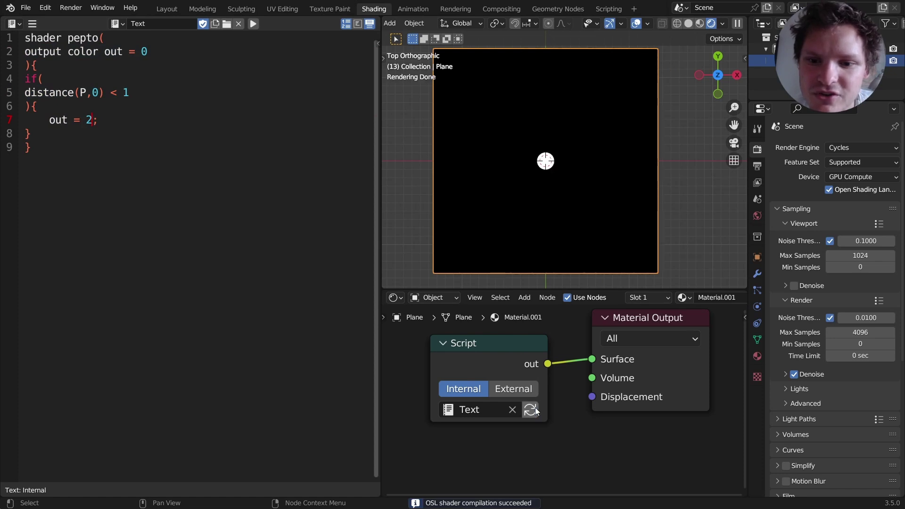
pyautogui.press('BackSpace')
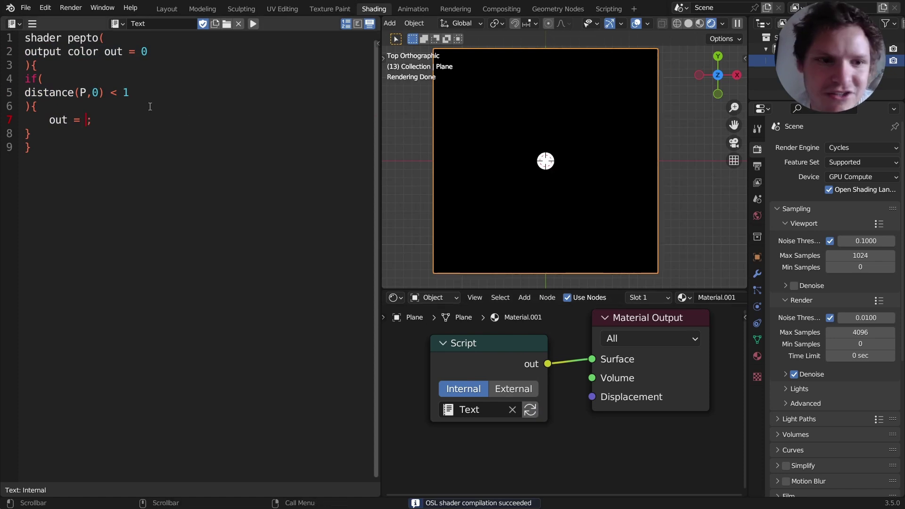
pyautogui.write('1')
pyautogui.click(127, 91)
pyautogui.press('BackSpace')
pyautogui.write('2')
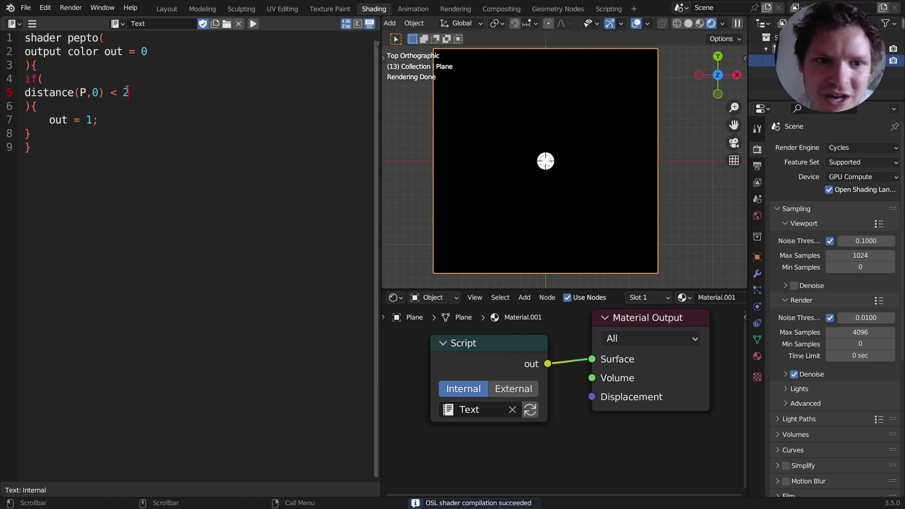
pyautogui.click(531, 409)
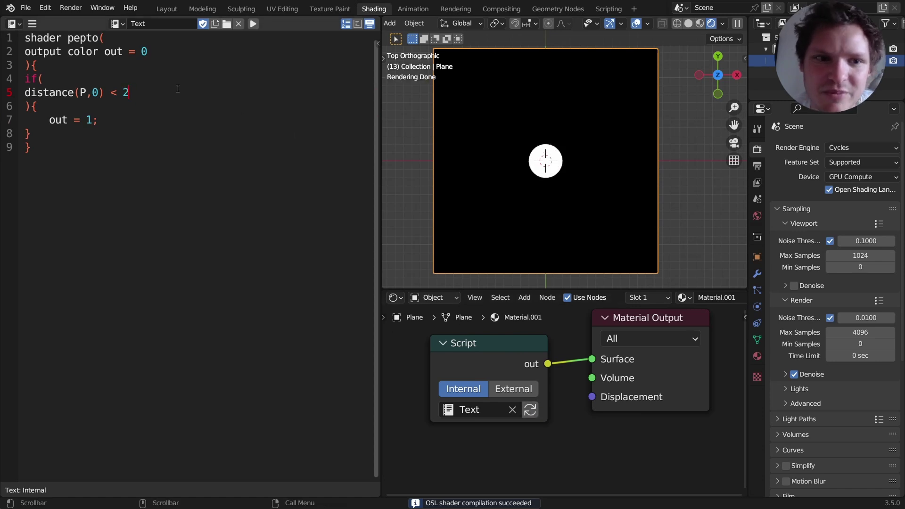
pyautogui.press('BackSpace')
pyautogui.write('1')
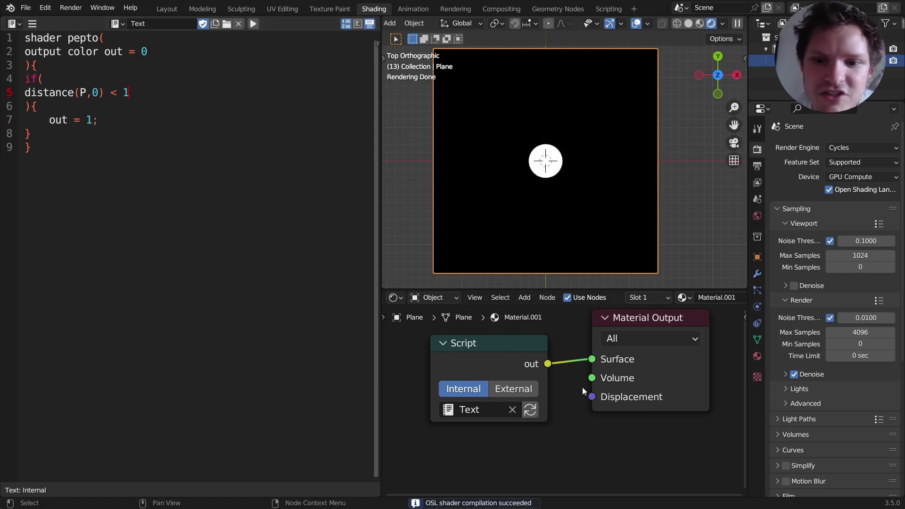
pyautogui.click(530, 409)
# Step: Add a 'float radius = 0,' input parameter on a new line of the shader header
pyautogui.click(124, 41)
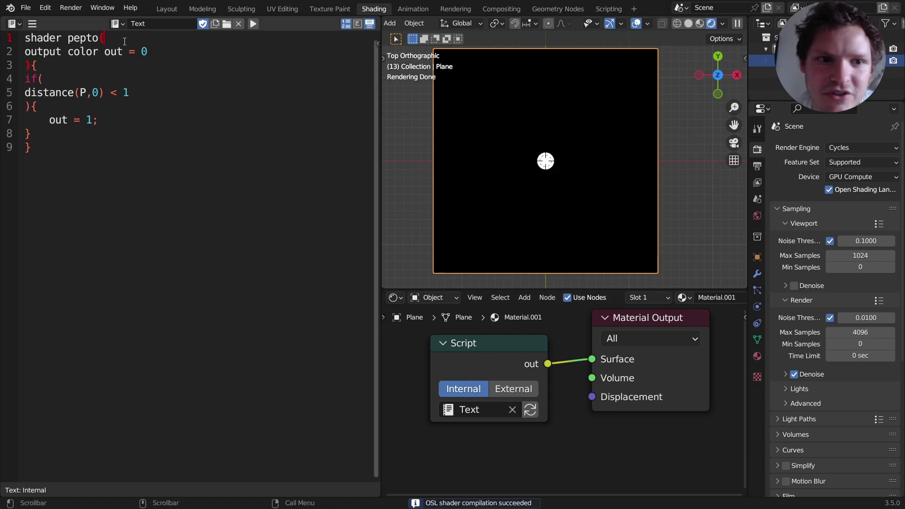
pyautogui.press('Return')
pyautogui.write('foa')
pyautogui.press('BackSpace')
pyautogui.press('BackSpace')
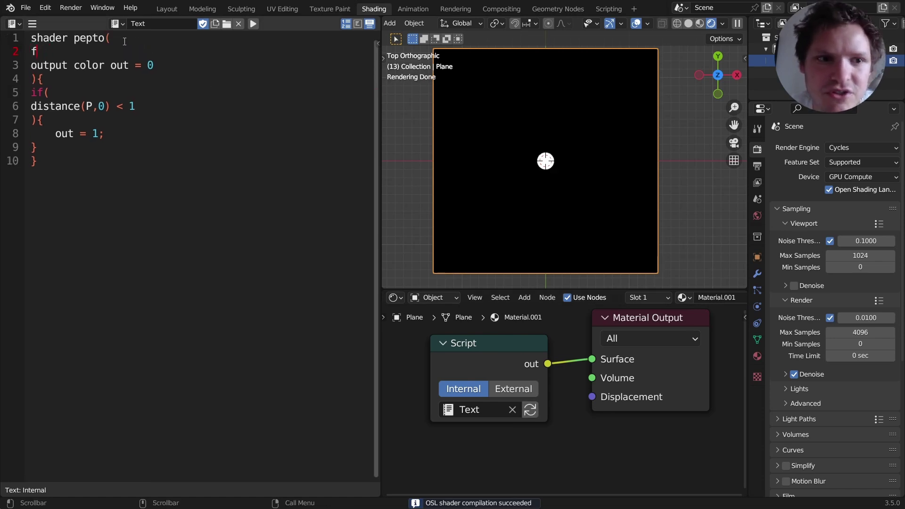
pyautogui.write('loat')
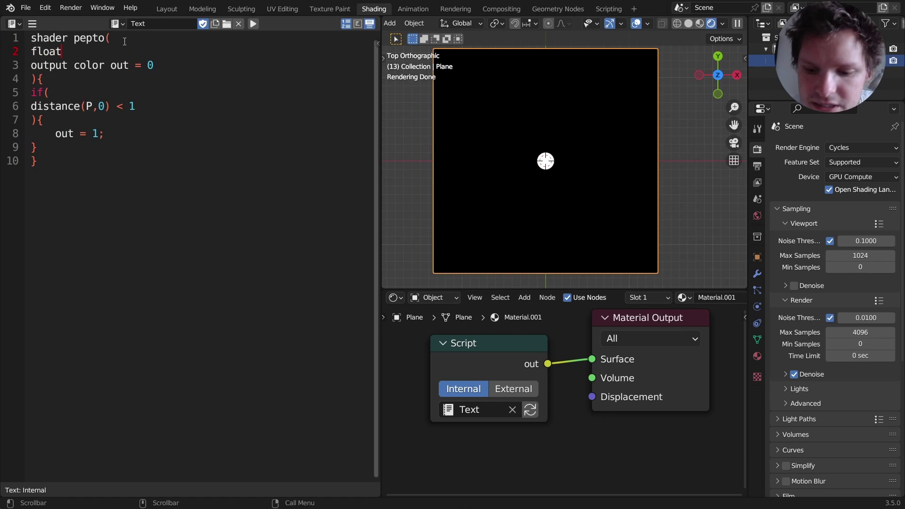
pyautogui.write(' radius ')
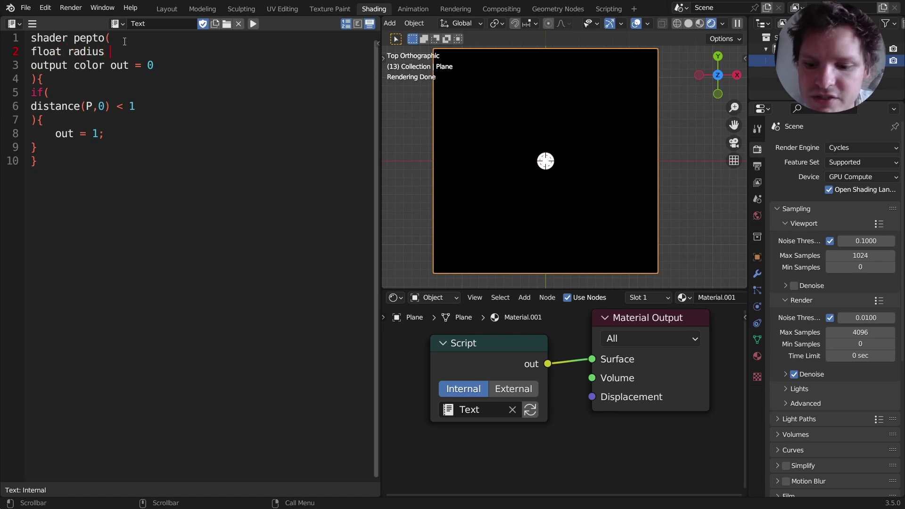
pyautogui.write('= 0')
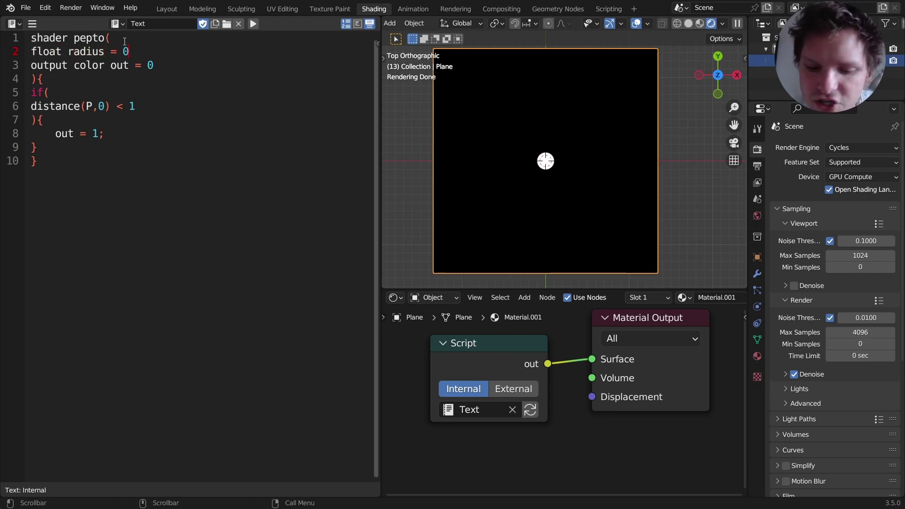
pyautogui.write(',')
# Step: Use radius in the distance condition, recompile, raise radius to 10.2, and duplicate the Script node
pyautogui.click(136, 106)
pyautogui.press('BackSpace')
pyautogui.write('r')
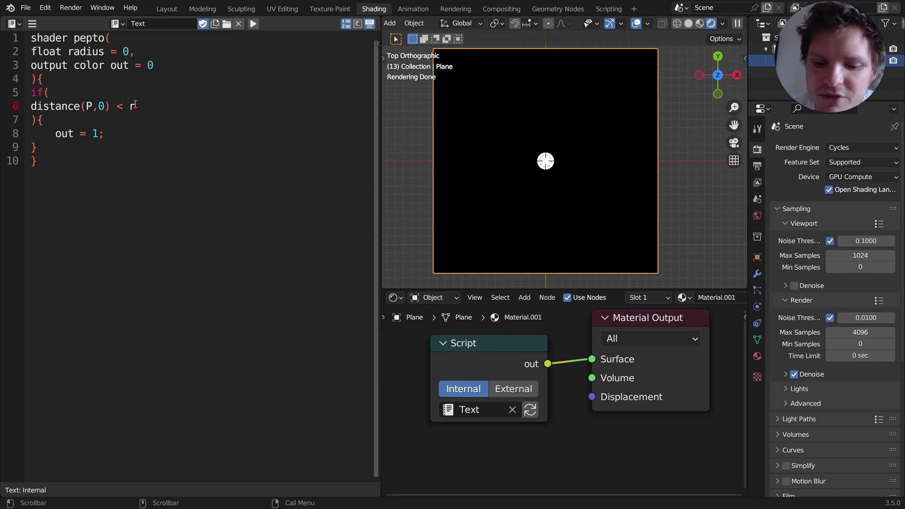
pyautogui.write('adius')
pyautogui.click(533, 415)
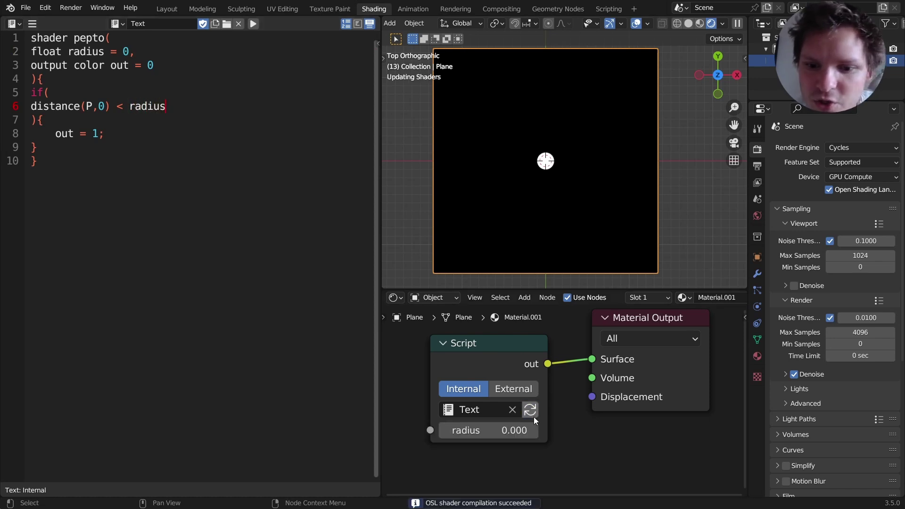
pyautogui.moveTo(516, 430)
pyautogui.mouseDown()
pyautogui.moveTo(551, 430)
pyautogui.moveTo(533, 429)
pyautogui.moveTo(489, 399)
pyautogui.mouseUp()
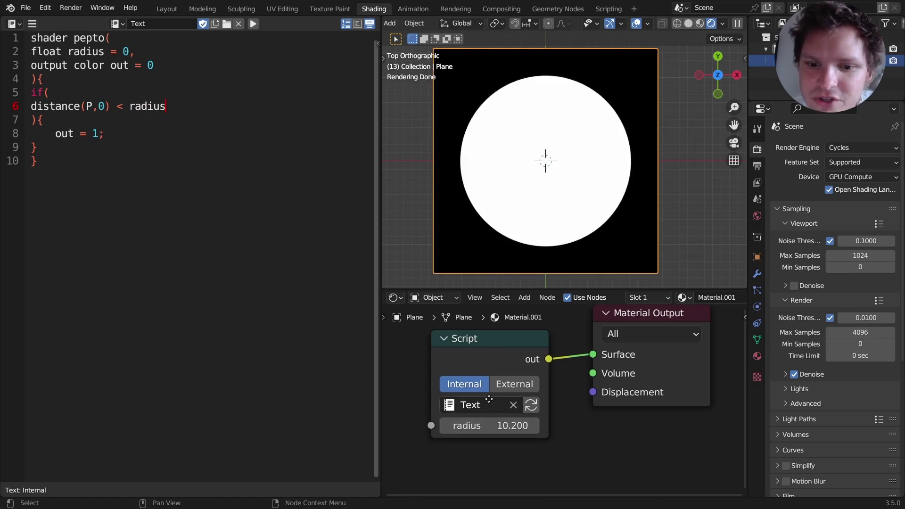
pyautogui.moveTo(489, 399); pyautogui.dragTo(527, 363, button='middle')
pyautogui.hotkey('shift', 'd')
# Step: Place the copied Script node and add a Math node set to Subtract from the script output
pyautogui.click(592, 401)
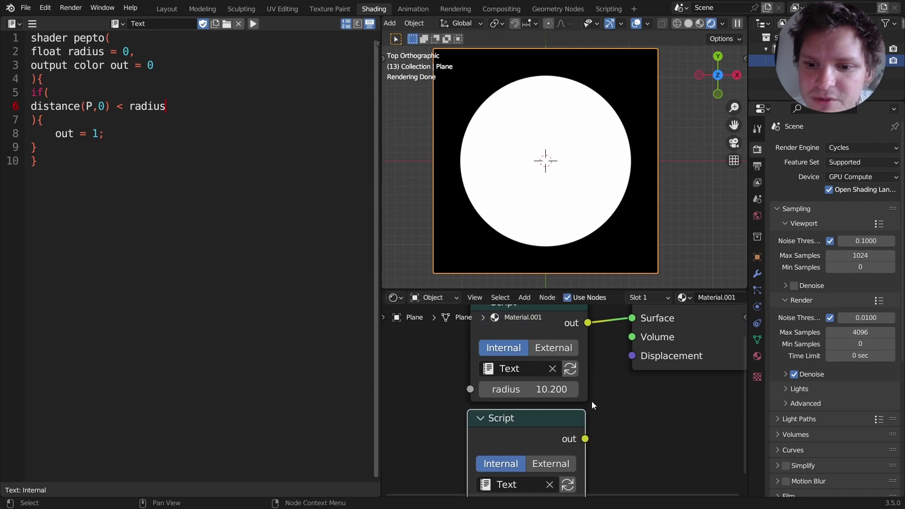
pyautogui.moveTo(623, 333); pyautogui.dragTo(488, 380, button='middle')
pyautogui.hotkey('shift', 'a')
pyautogui.press('Escape')
pyautogui.moveTo(452, 371); pyautogui.dragTo(469, 373)
pyautogui.write('m')
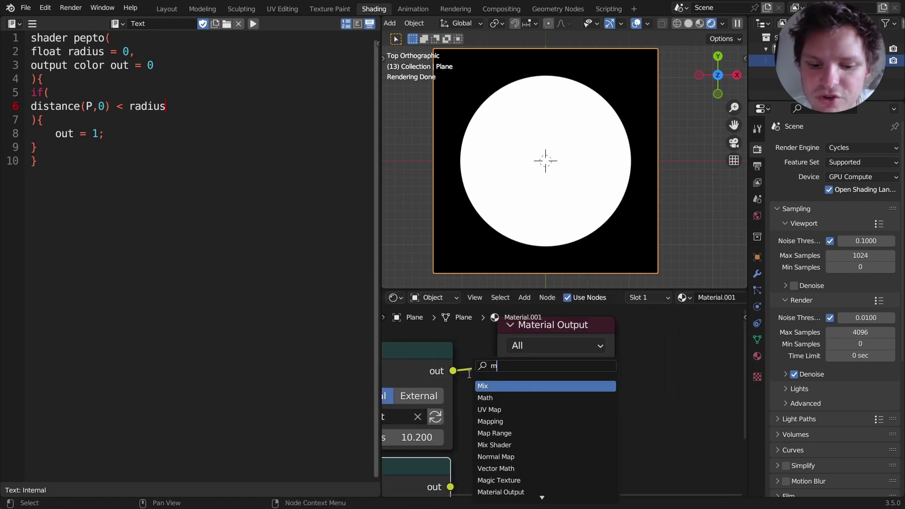
pyautogui.write('ath')
pyautogui.press('Return')
pyautogui.click(479, 372)
pyautogui.click(491, 398)
# Step: Feed the original script and the copy into Subtract, and shrink the copy's radius to form a ring
pyautogui.click(333, 204)
pyautogui.moveTo(462, 429); pyautogui.dragTo(626, 311, button='middle')
pyautogui.moveTo(580, 369); pyautogui.dragTo(650, 340)
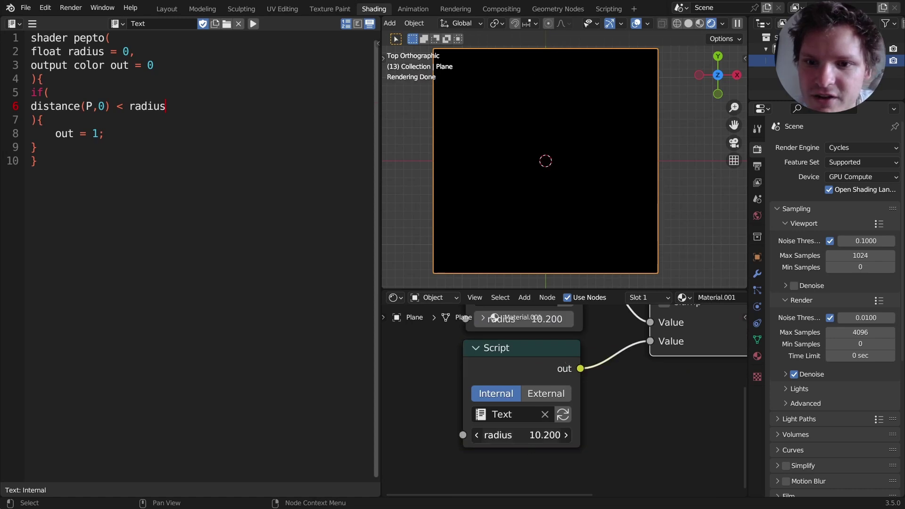
pyautogui.moveTo(521, 434)
pyautogui.mouseDown()
pyautogui.moveTo(512, 435)
pyautogui.moveTo(532, 434)
pyautogui.mouseUp()
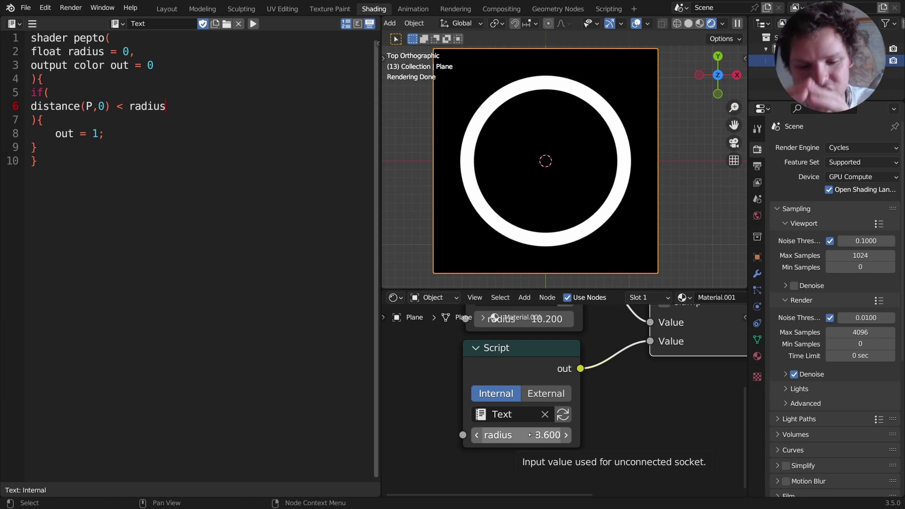
# Step: Delete the duplicate Script and Subtract nodes and link the original script to Material Output Surface
pyautogui.scroll(-3, 641, 400)
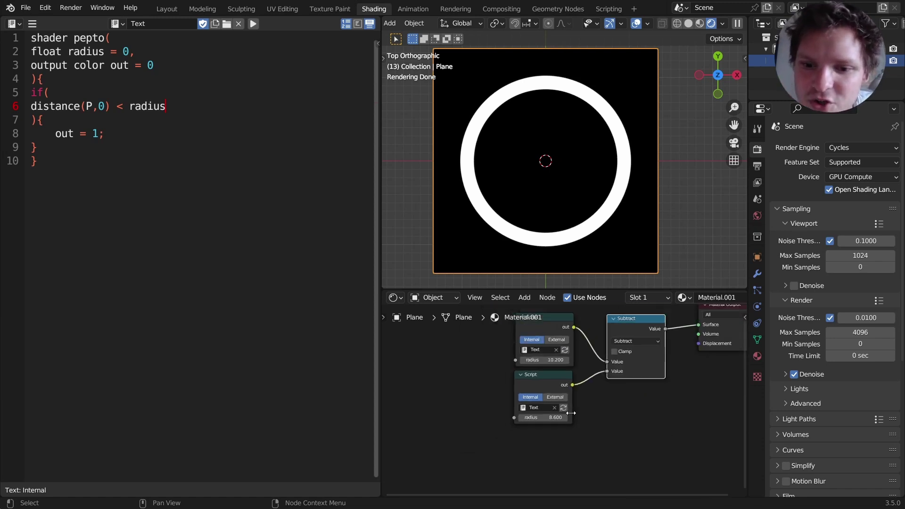
pyautogui.click(549, 381)
pyautogui.press('x')
pyautogui.click(641, 328)
pyautogui.hotkey('ctrl', 'x')
pyautogui.moveTo(601, 351); pyautogui.dragTo(514, 377, button='middle')
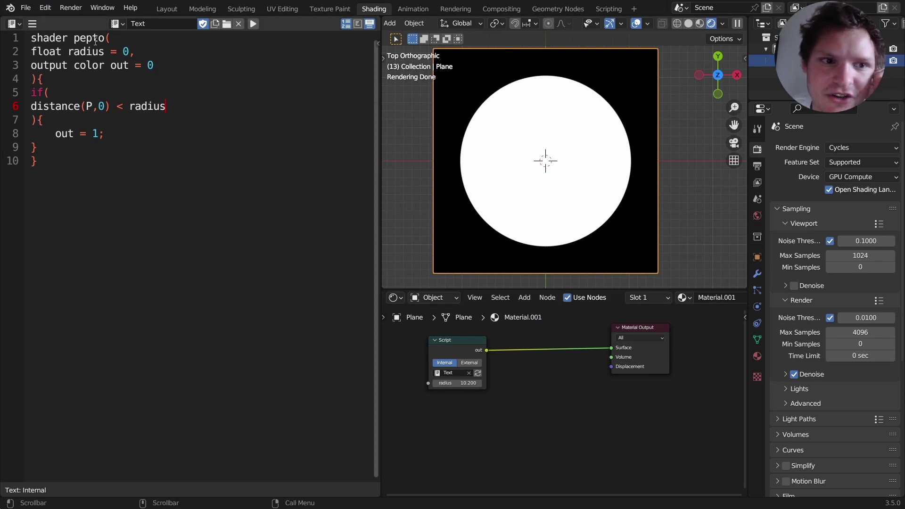
# Step: Review the radius parameter and distance condition in the code, and recompile the script
pyautogui.moveTo(134, 51); pyautogui.dragTo(32, 51)
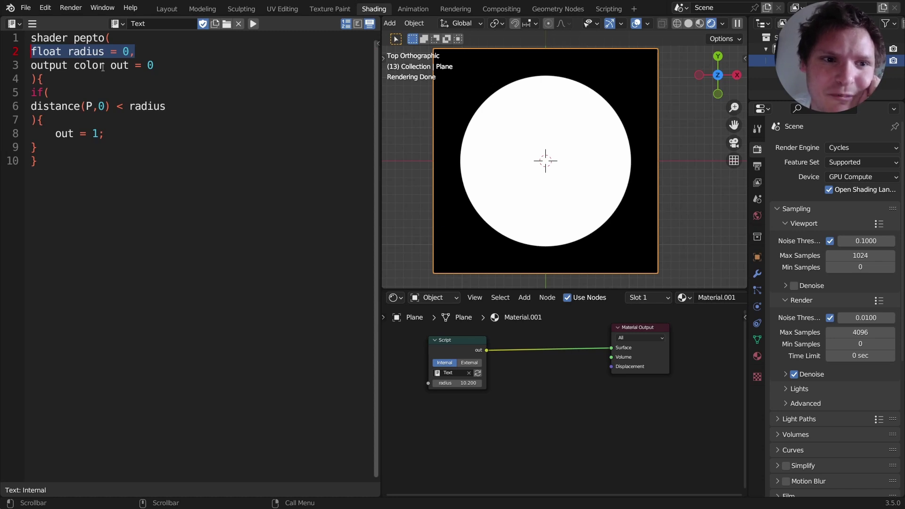
pyautogui.click(53, 90)
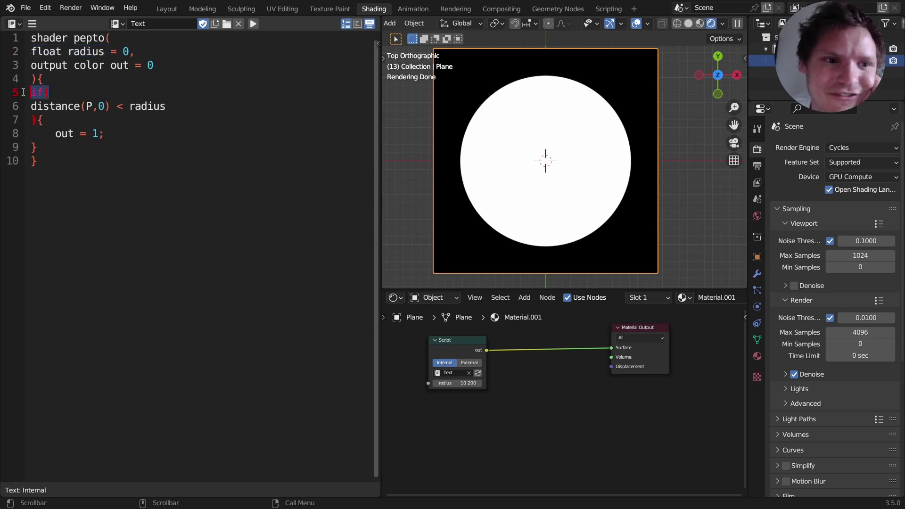
pyautogui.doubleClick(88, 106)
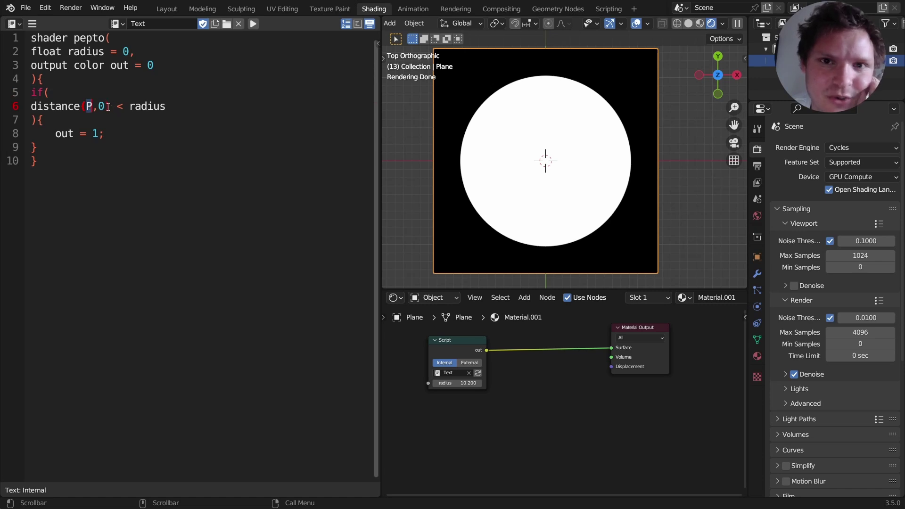
pyautogui.write(')')
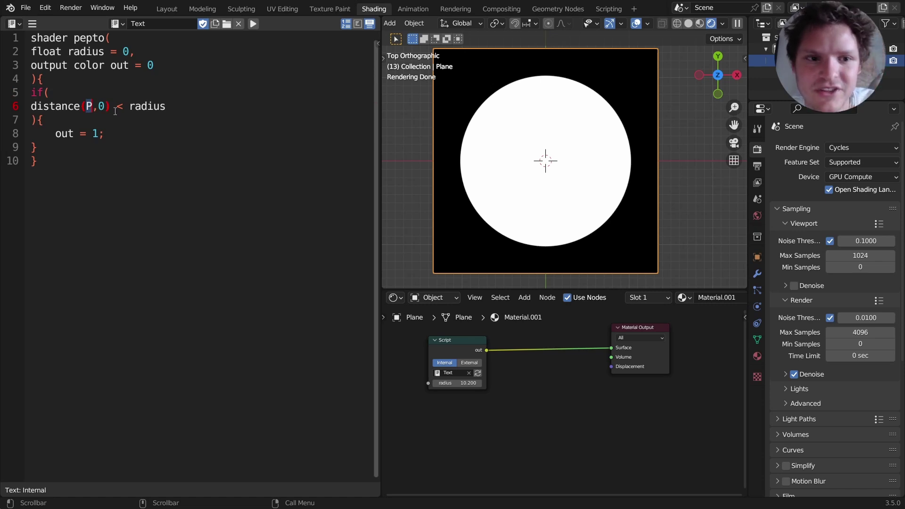
pyautogui.moveTo(130, 108); pyautogui.dragTo(168, 108)
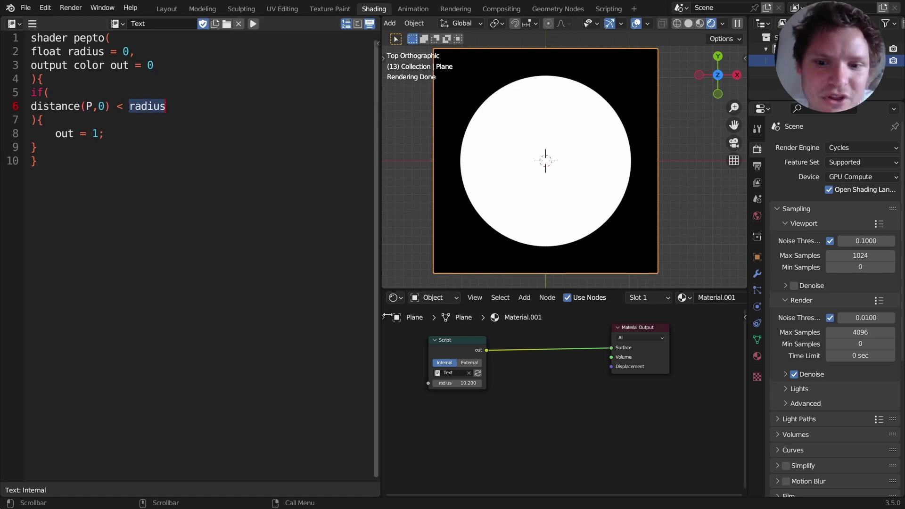
pyautogui.click(476, 374)
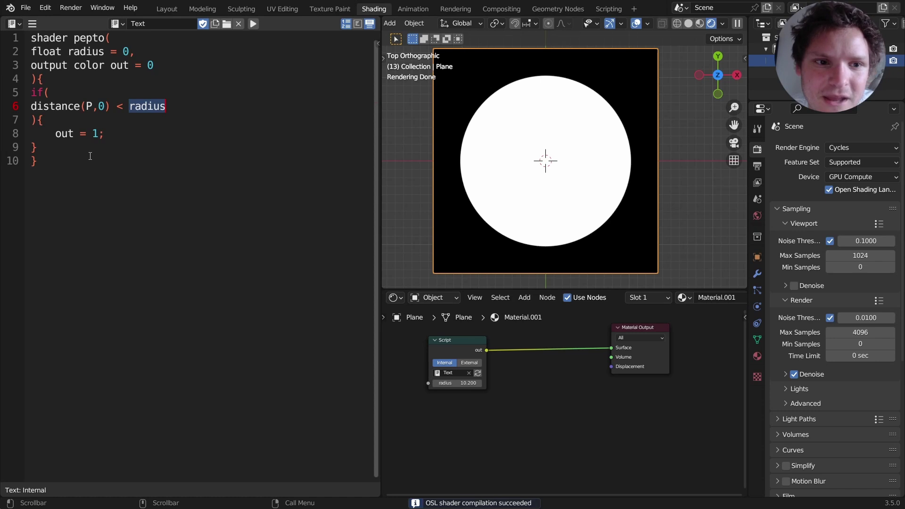
pyautogui.click(167, 113)
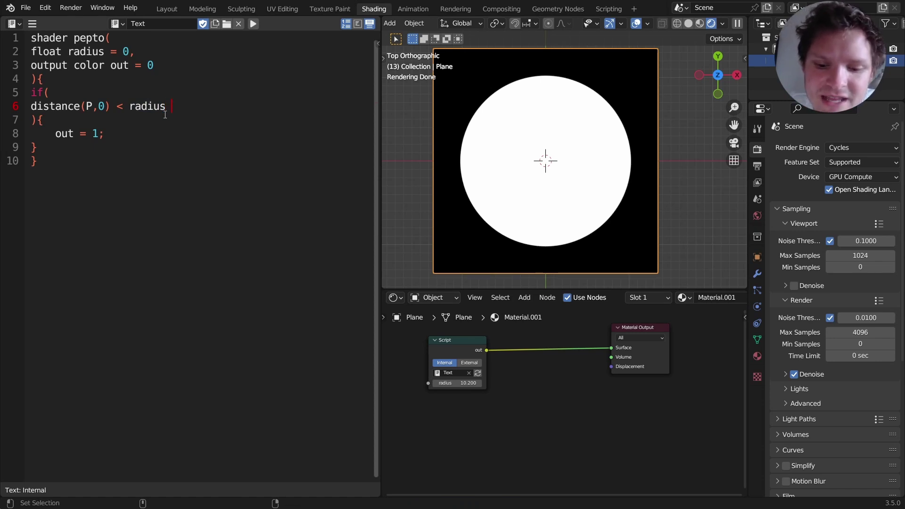
# Step: Add the inner limit '&& distance(P,0) > 1' to the condition and reload the script node
pyautogui.write('&&')
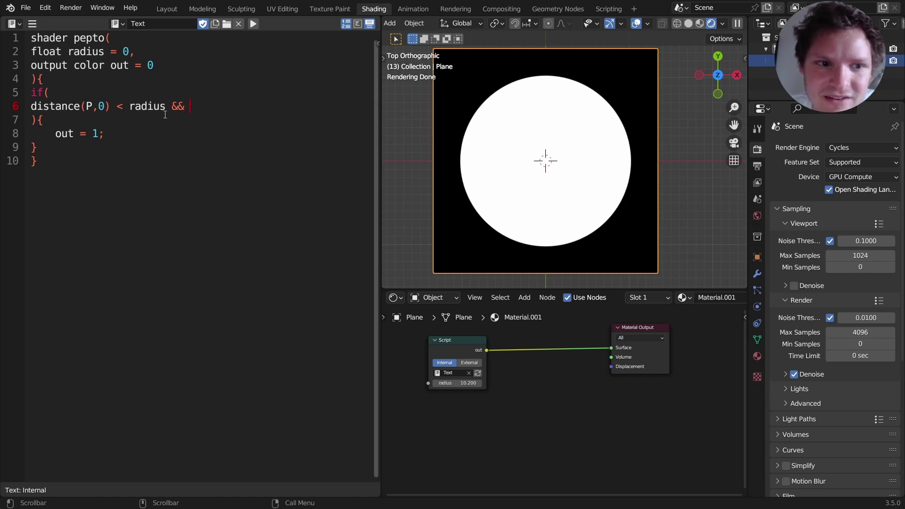
pyautogui.write(' distance(')
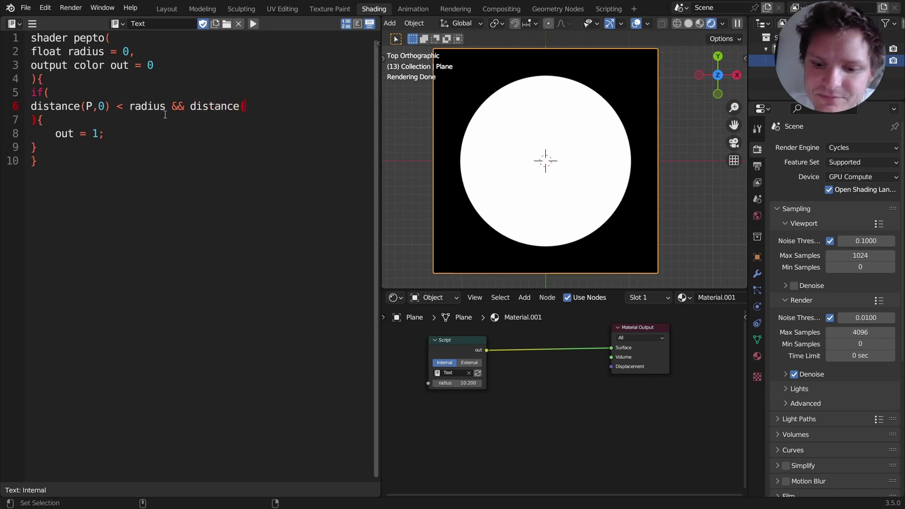
pyautogui.write('P,0)')
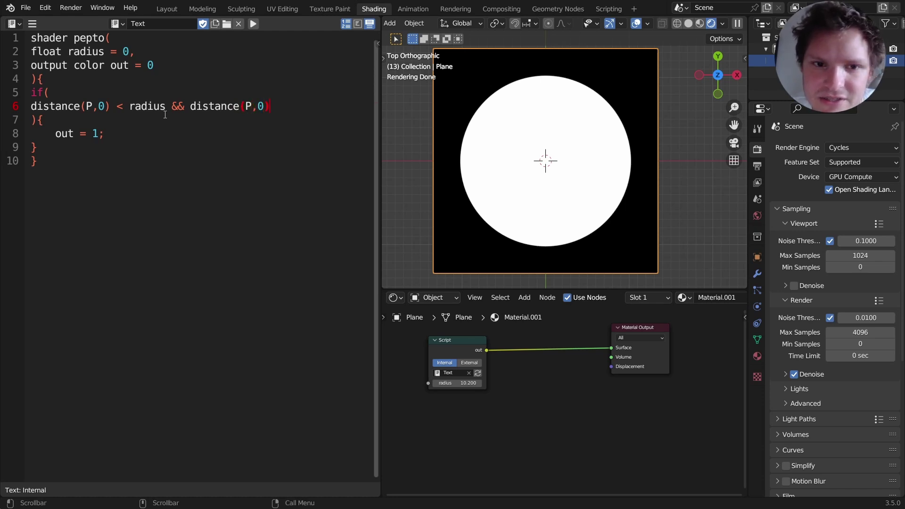
pyautogui.write(' > ')
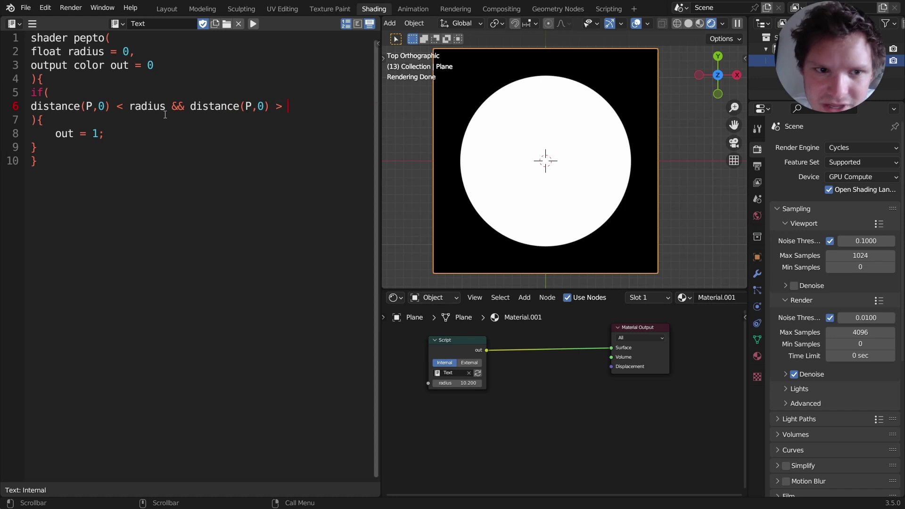
pyautogui.write('.25')
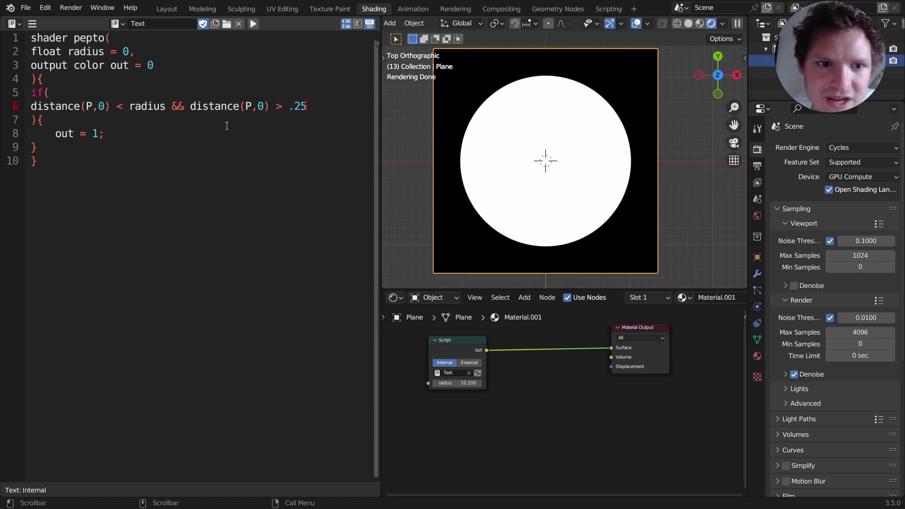
pyautogui.click(476, 375)
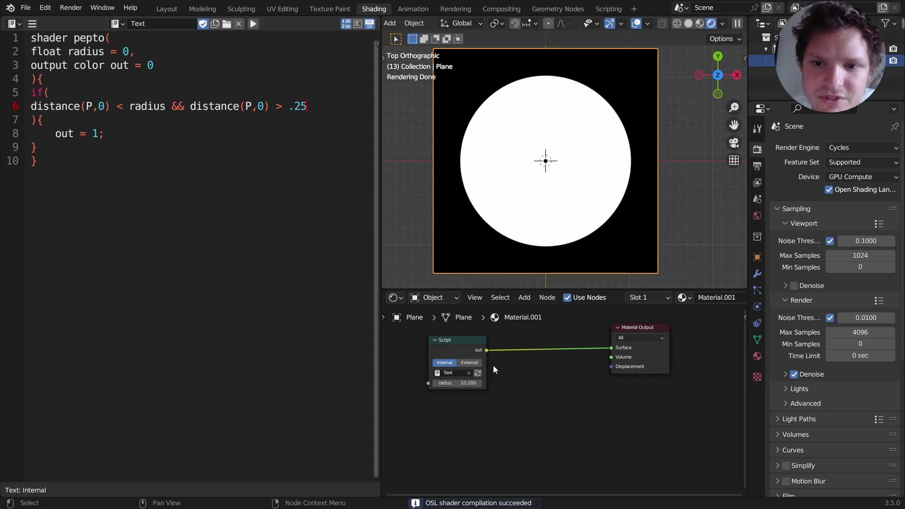
pyautogui.press('BackSpace')
pyautogui.press('BackSpace')
pyautogui.press('BackSpace')
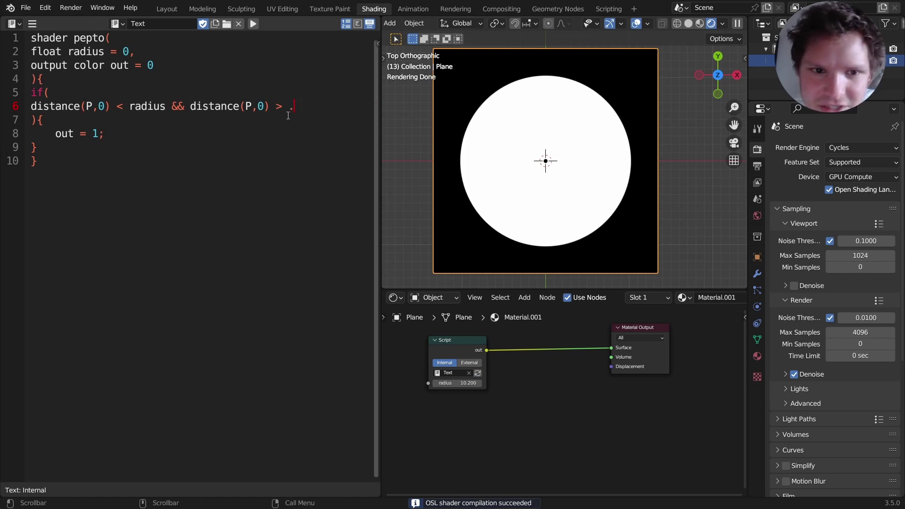
pyautogui.write('1')
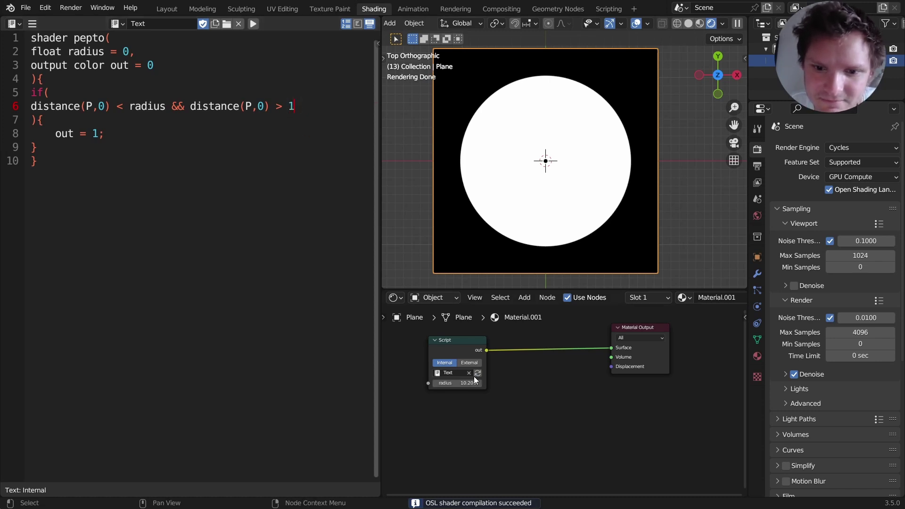
pyautogui.click(477, 373)
# Step: Highlight the && and the second distance comparison in the condition
pyautogui.scroll(4, 596, 146)
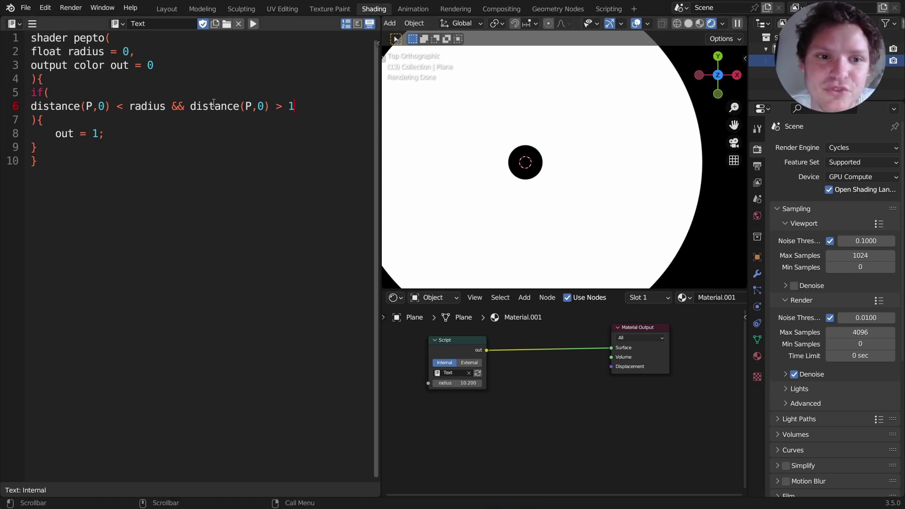
pyautogui.moveTo(183, 106); pyautogui.dragTo(174, 107)
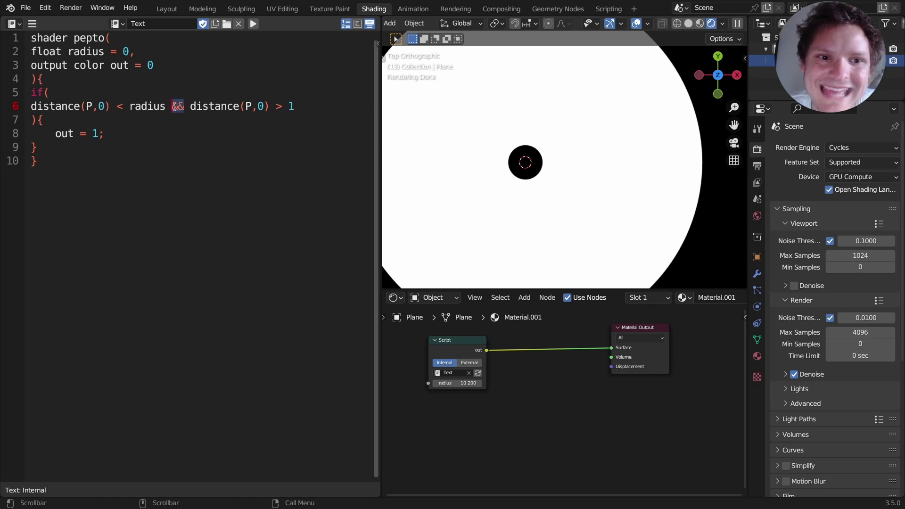
pyautogui.moveTo(55, 106); pyautogui.dragTo(286, 109)
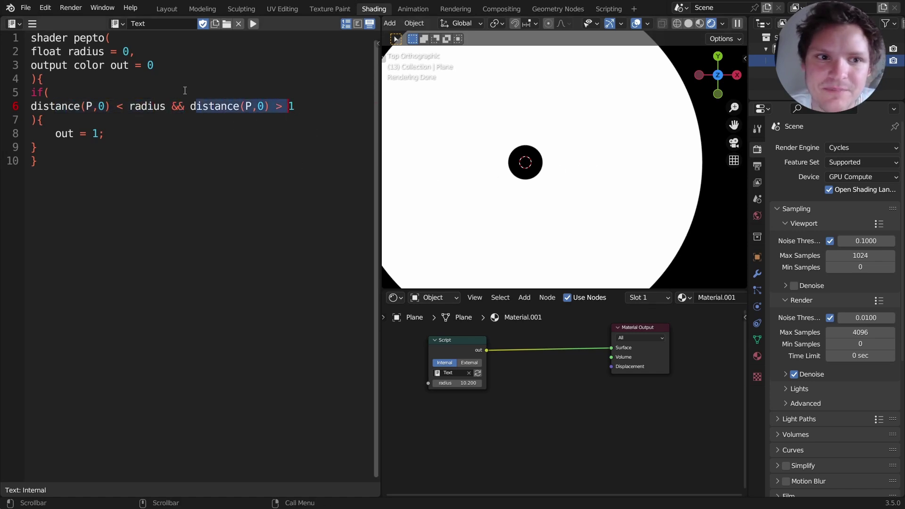
# Step: Add a 'float radius2 = 0,' parameter, use radius2 as the inner limit, and reload
pyautogui.click(144, 55)
pyautogui.press('Return')
pyautogui.write('fl')
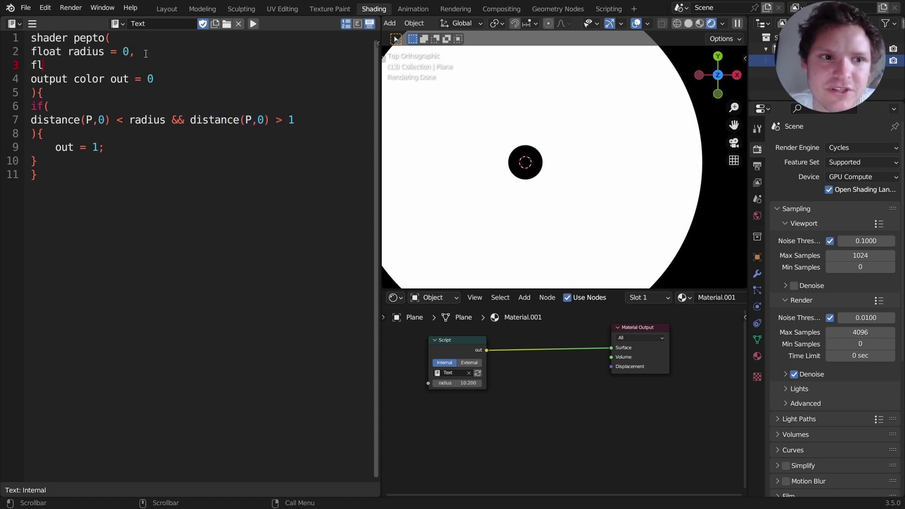
pyautogui.write('oat radius2')
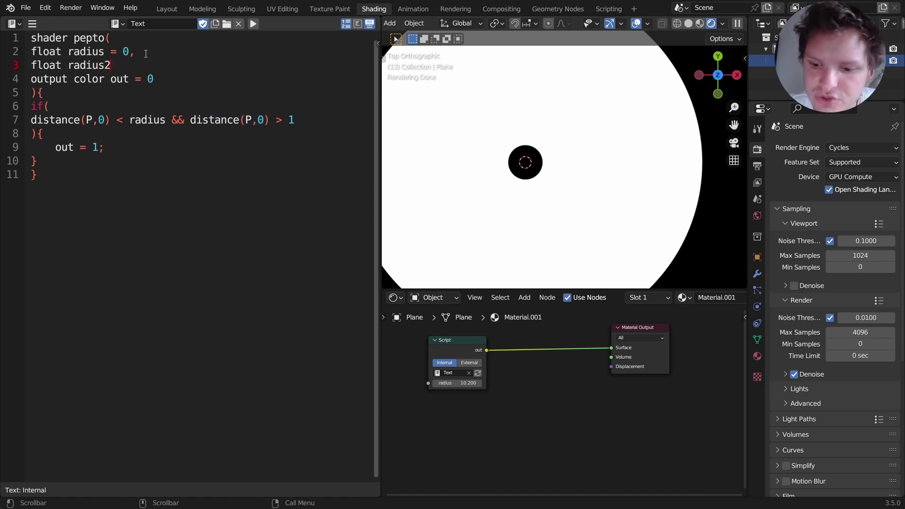
pyautogui.write(' = 0,')
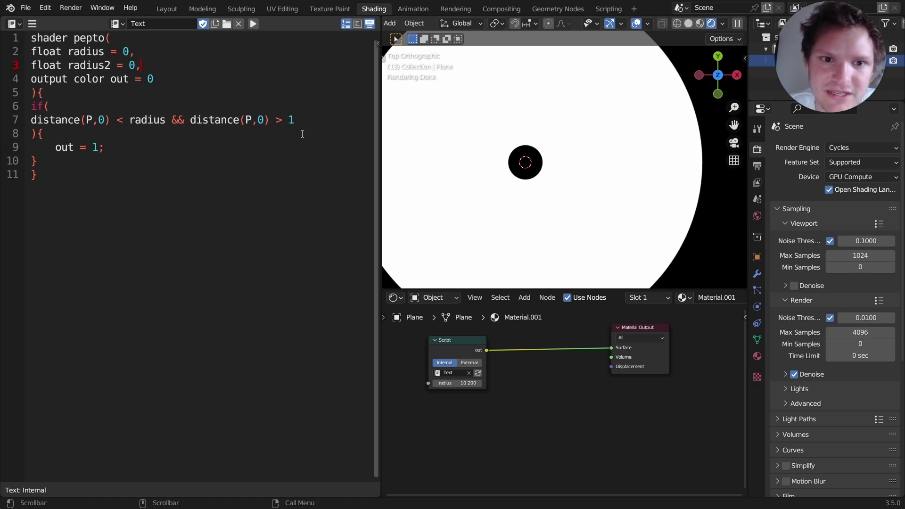
pyautogui.click(307, 121)
pyautogui.press('BackSpace')
pyautogui.write('radius')
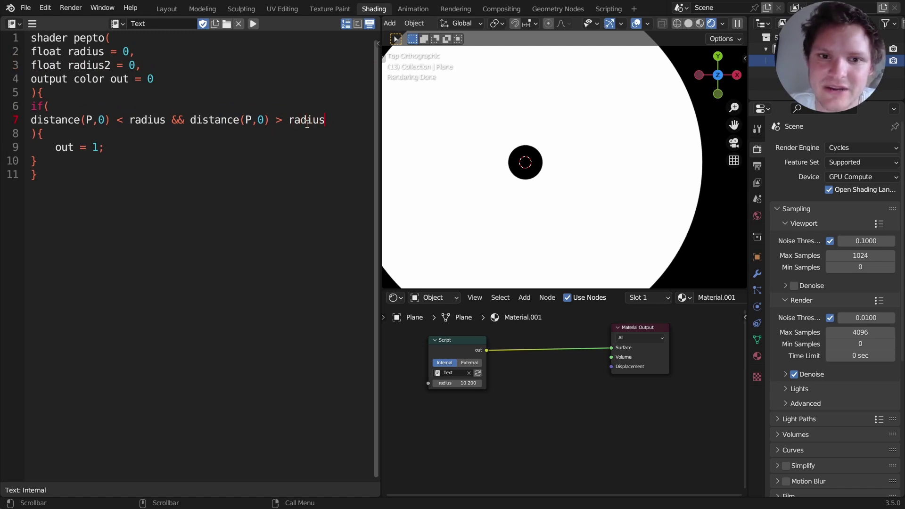
pyautogui.write('2')
pyautogui.click(477, 373)
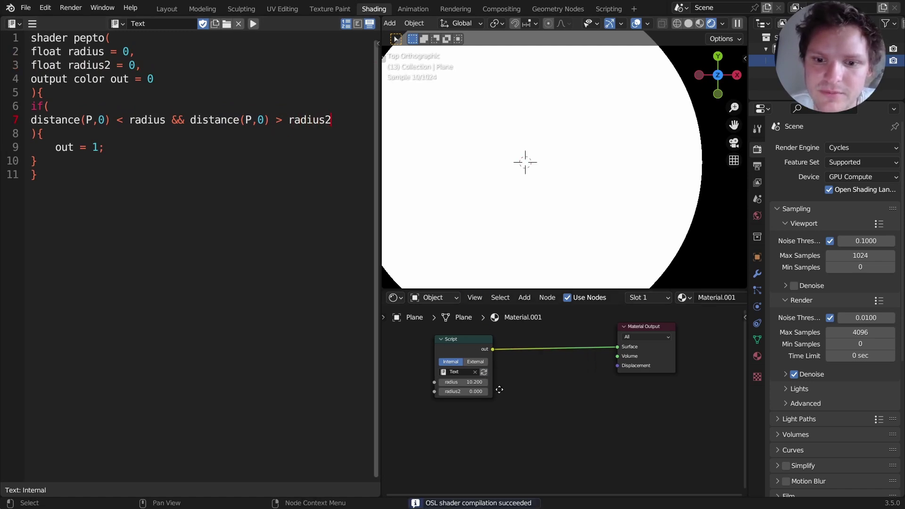
# Step: Set radius2 to 6 and drag the outer radius to about 11 on the Script node
pyautogui.moveTo(499, 390); pyautogui.dragTo(539, 391, button='middle')
pyautogui.doubleClick(509, 394)
pyautogui.write('6')
pyautogui.press('Return')
pyautogui.scroll(-5, 565, 204)
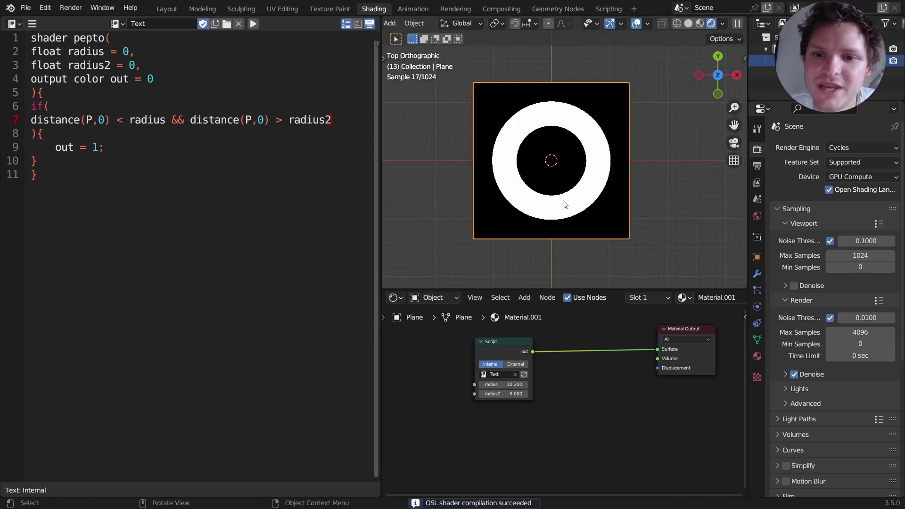
pyautogui.moveTo(503, 384); pyautogui.dragTo(516, 384)
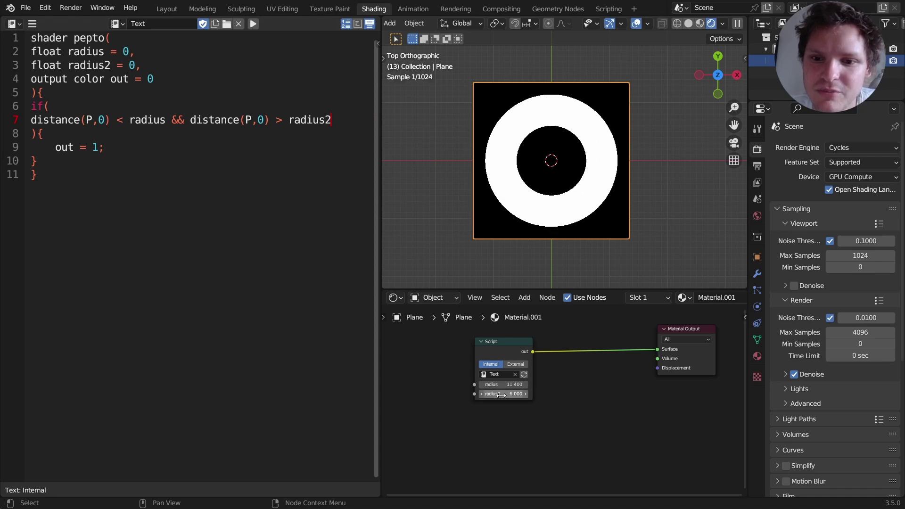
pyautogui.moveTo(504, 384); pyautogui.dragTo(499, 384)
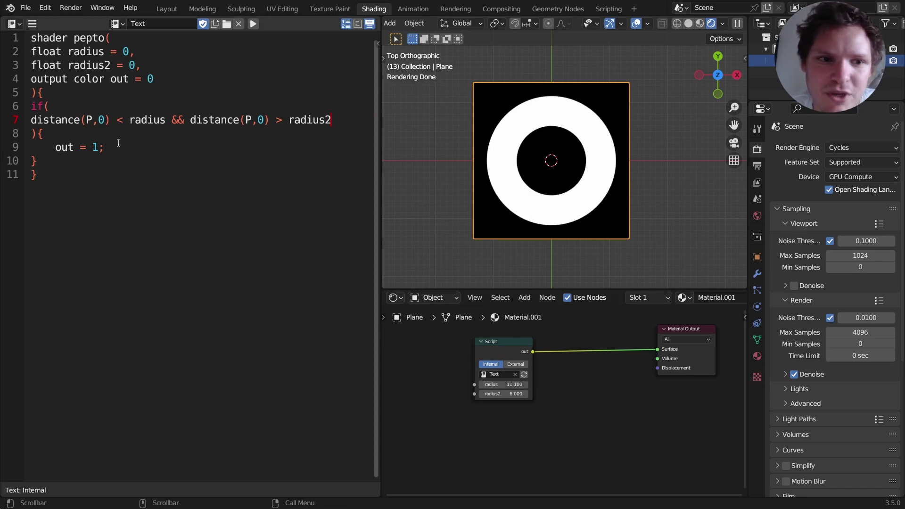
# Step: Change the if block's output from 'out = 1;' to 'out = P;' and reload
pyautogui.click(99, 147)
pyautogui.press('BackSpace')
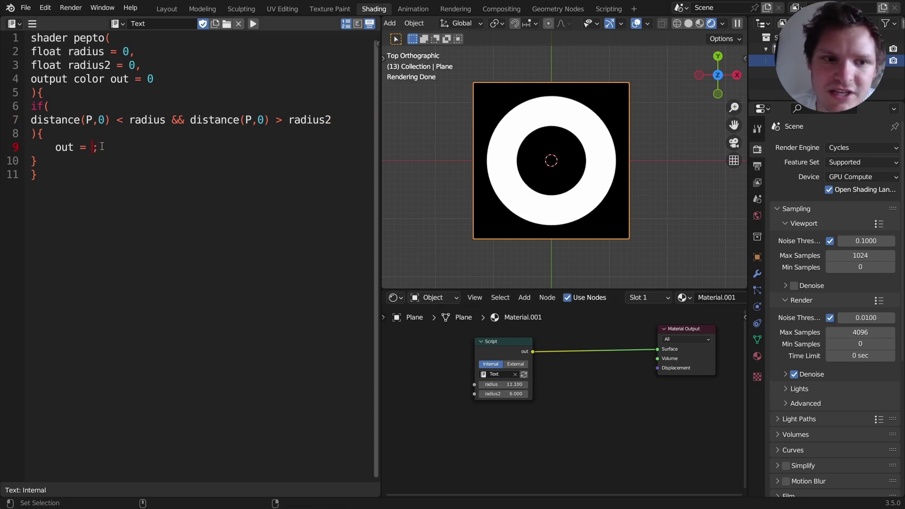
pyautogui.write('P')
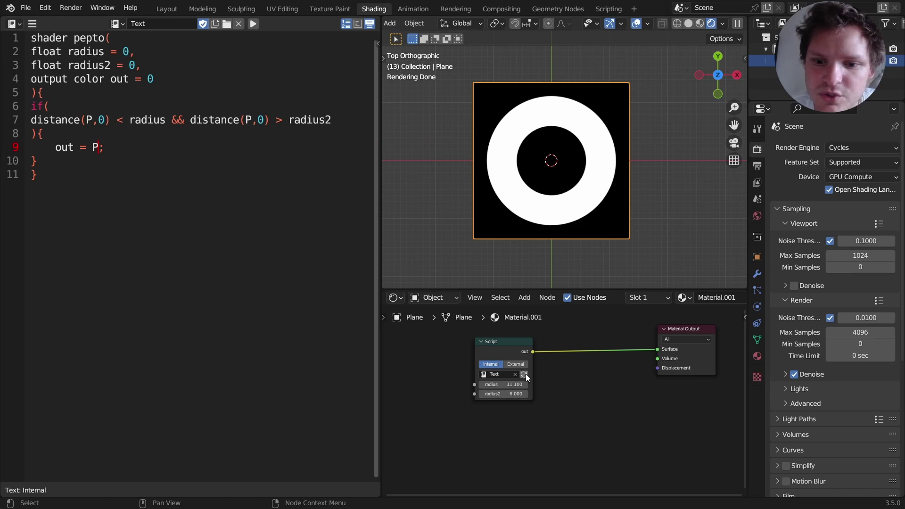
pyautogui.click(524, 375)
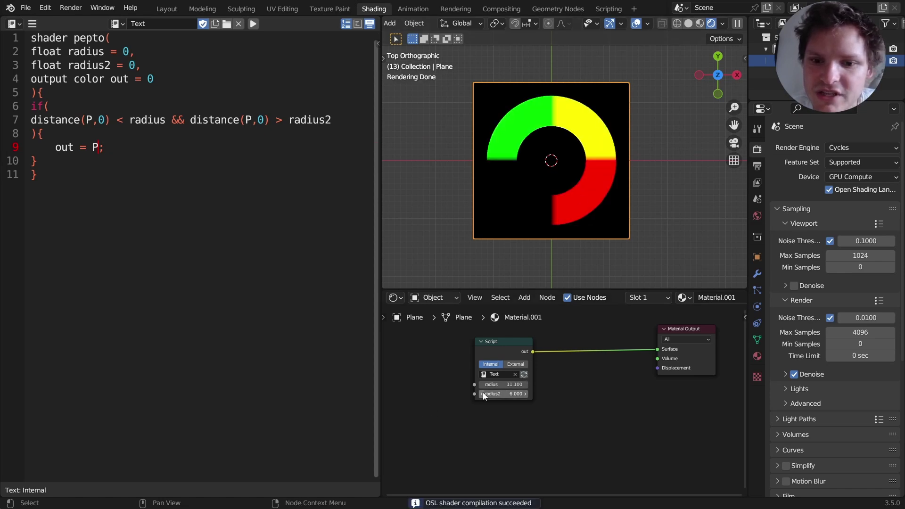
# Step: Raise radius2 to 8.8 and change the output to 'out = P.x;', then reload
pyautogui.moveTo(482, 392); pyautogui.dragTo(518, 393)
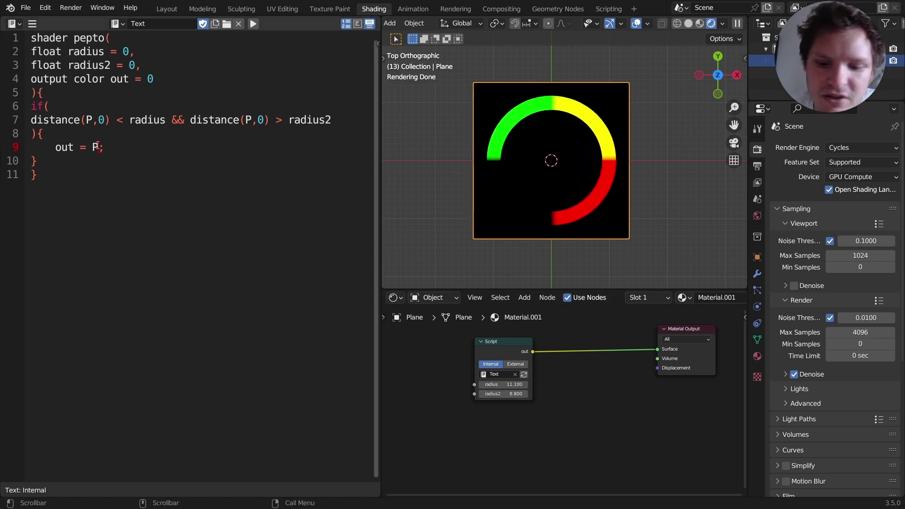
pyautogui.write('.x')
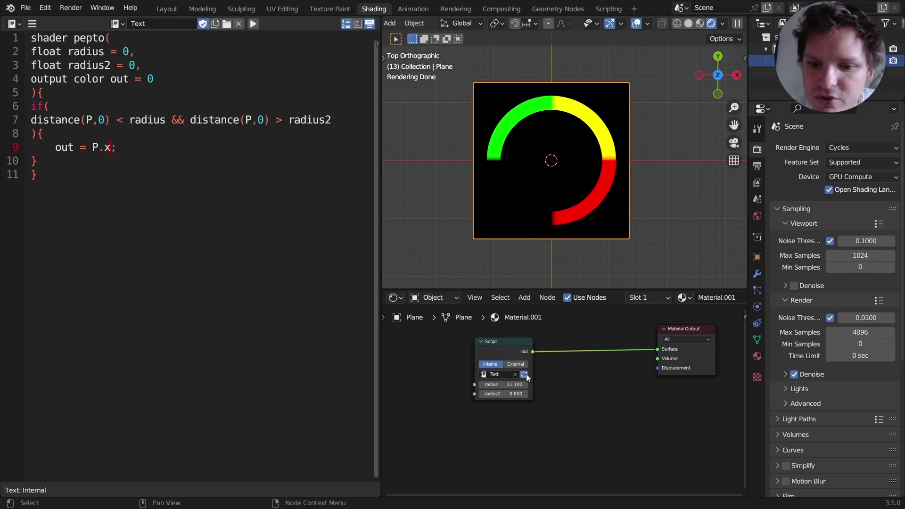
pyautogui.click(524, 374)
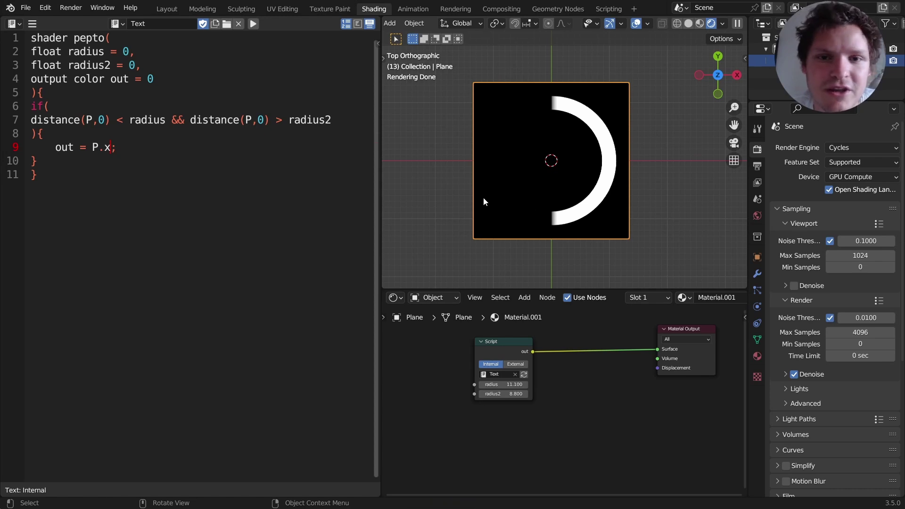
# Step: Delete the whole if block including its closing brace
pyautogui.click(91, 120)
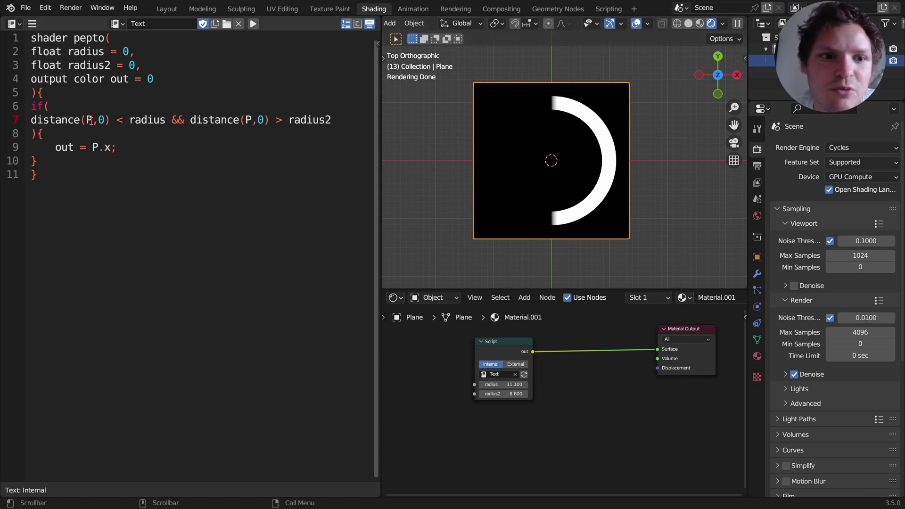
pyautogui.moveTo(118, 148); pyautogui.dragTo(32, 102)
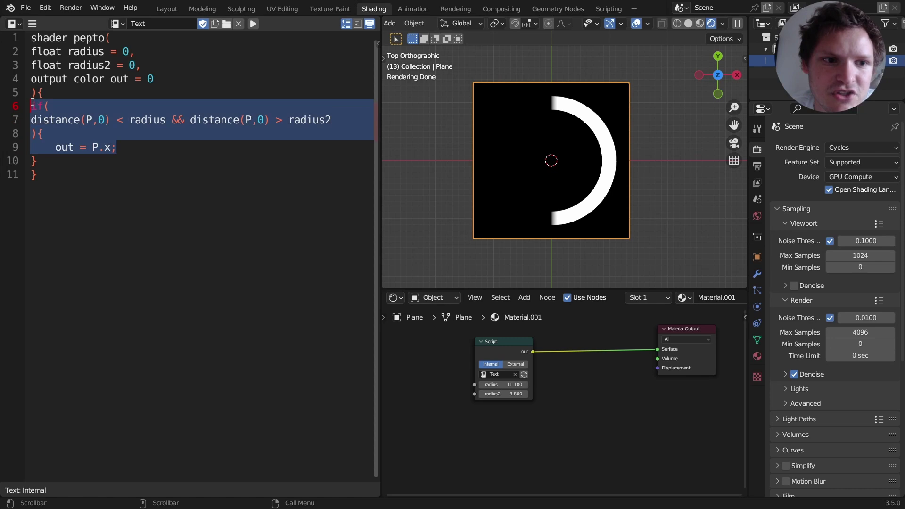
pyautogui.press('BackSpace')
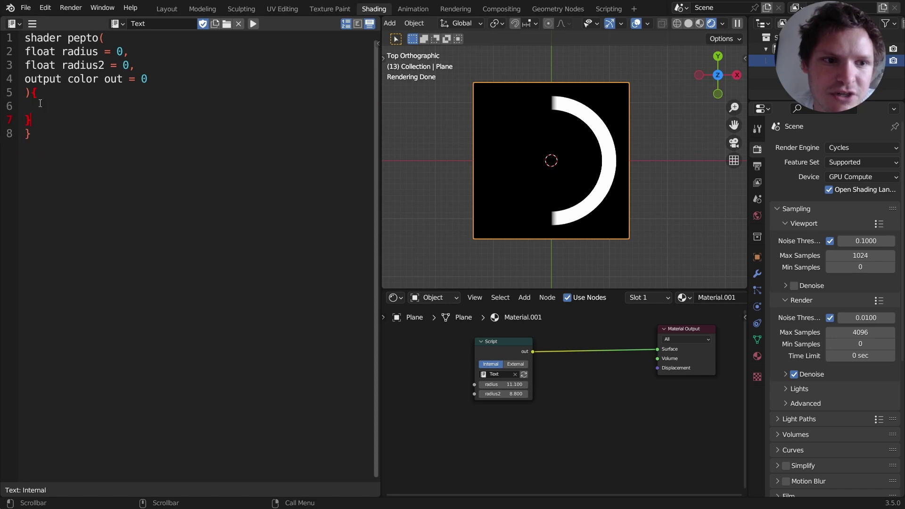
pyautogui.press('BackSpace')
pyautogui.press('BackSpace')
# Step: Write 'out = P.x;' as the shader body and reload the Script node
pyautogui.write('o')
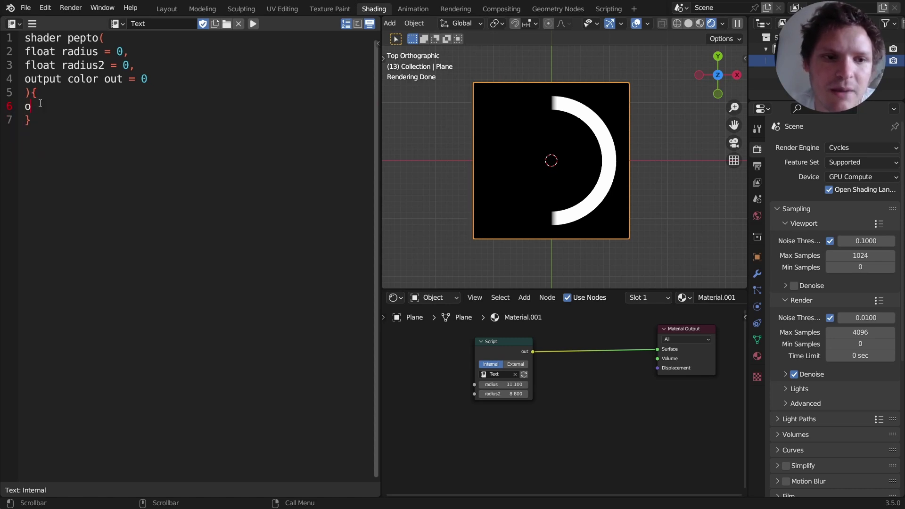
pyautogui.write('ut = P')
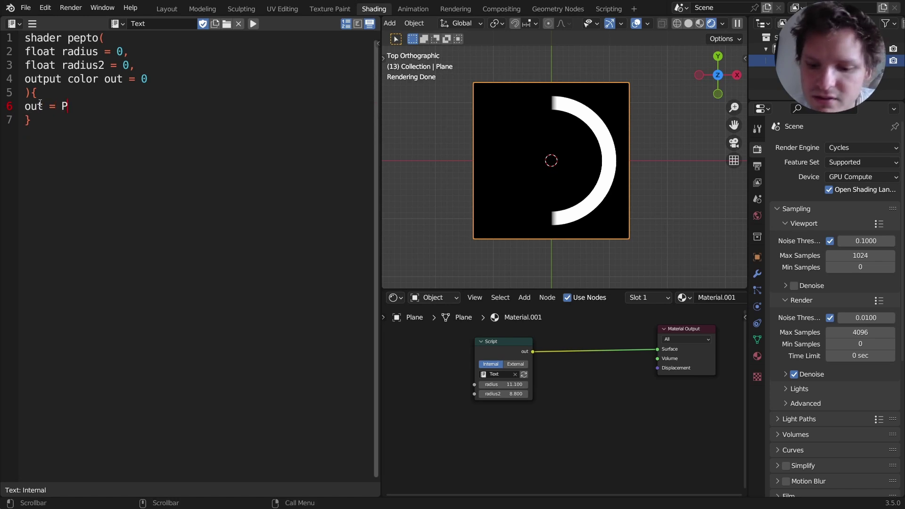
pyautogui.write(';')
pyautogui.click(524, 374)
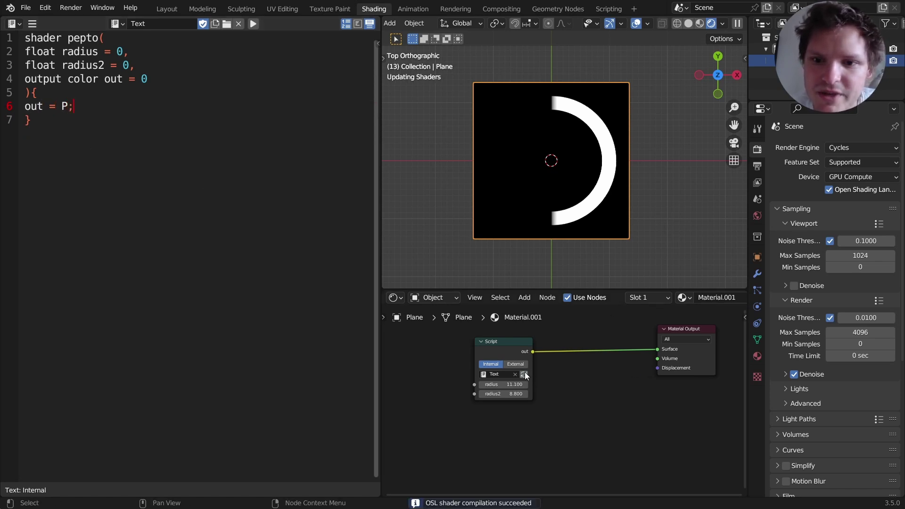
pyautogui.write('.x')
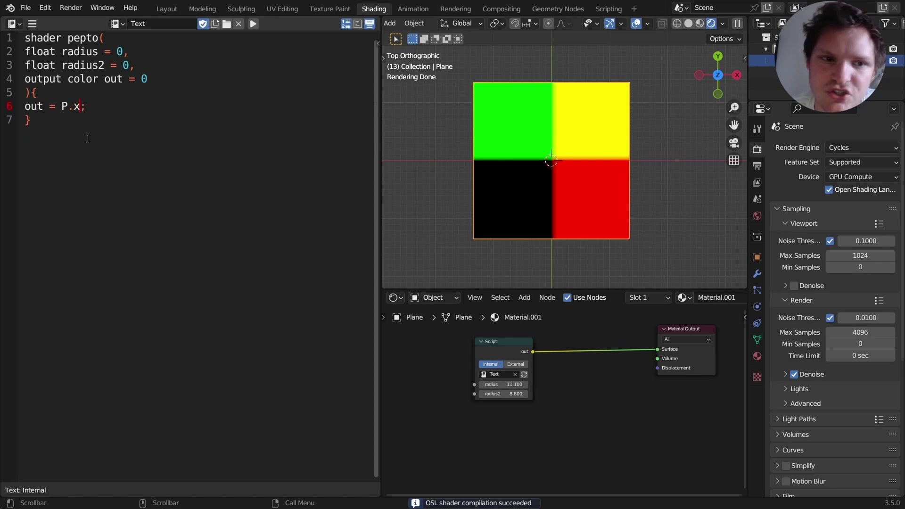
pyautogui.click(524, 374)
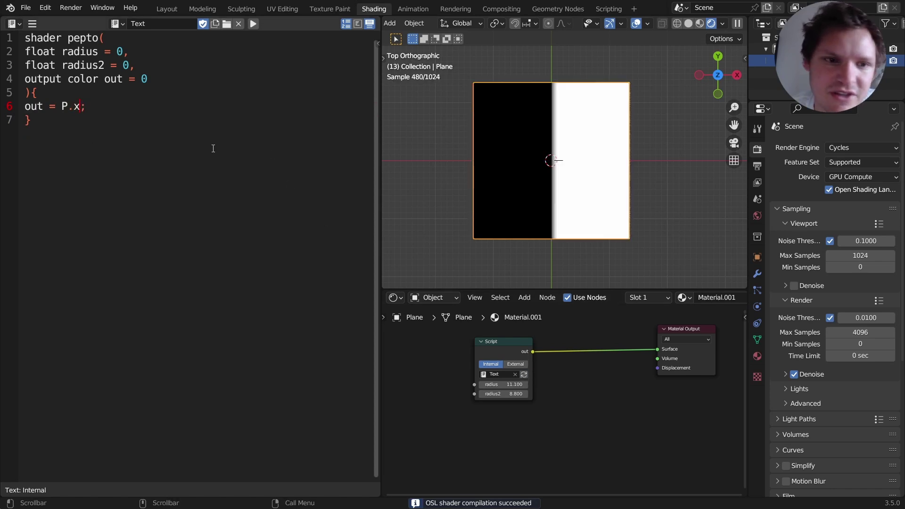